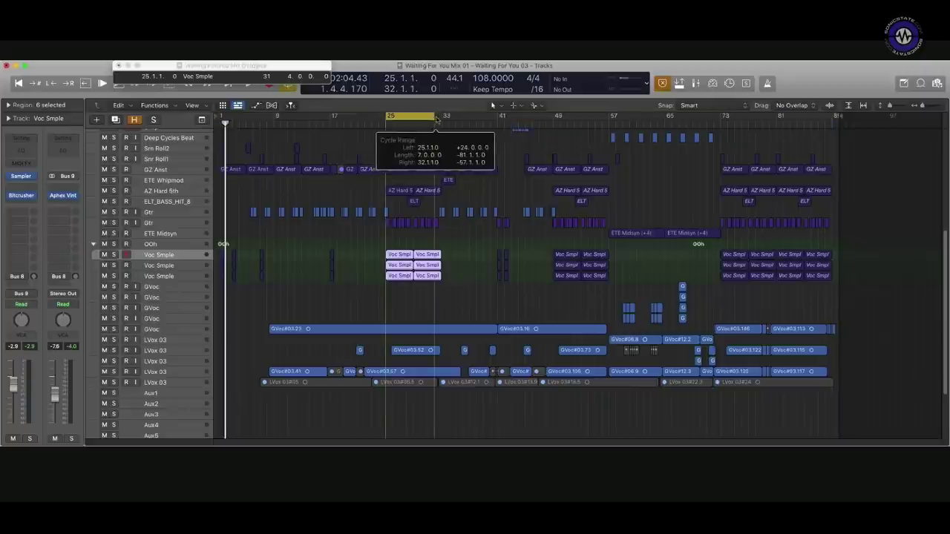
Step: Solo and play the selected Voc Smple regions from bar 25, and inspect the Aphex Vintage Exciter on the OOh track
key("ctrl+s")
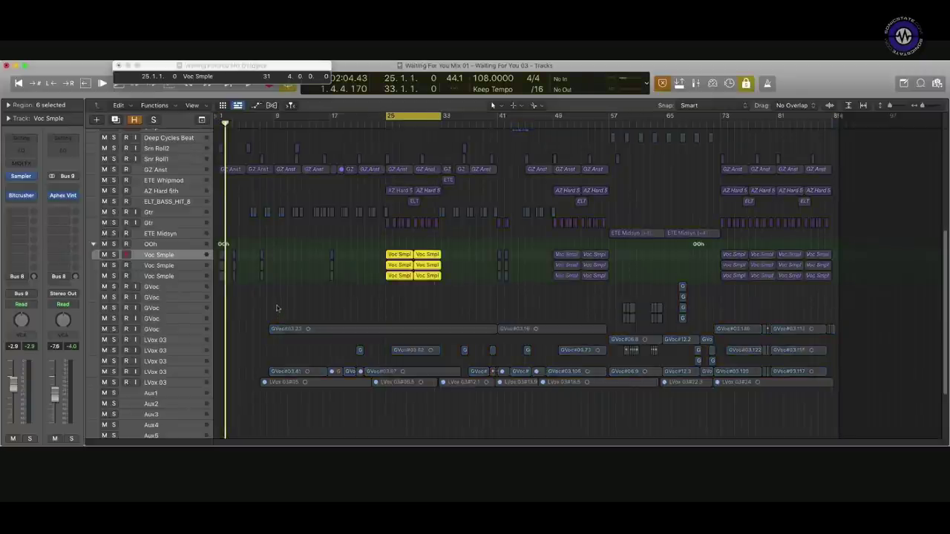
key("space")
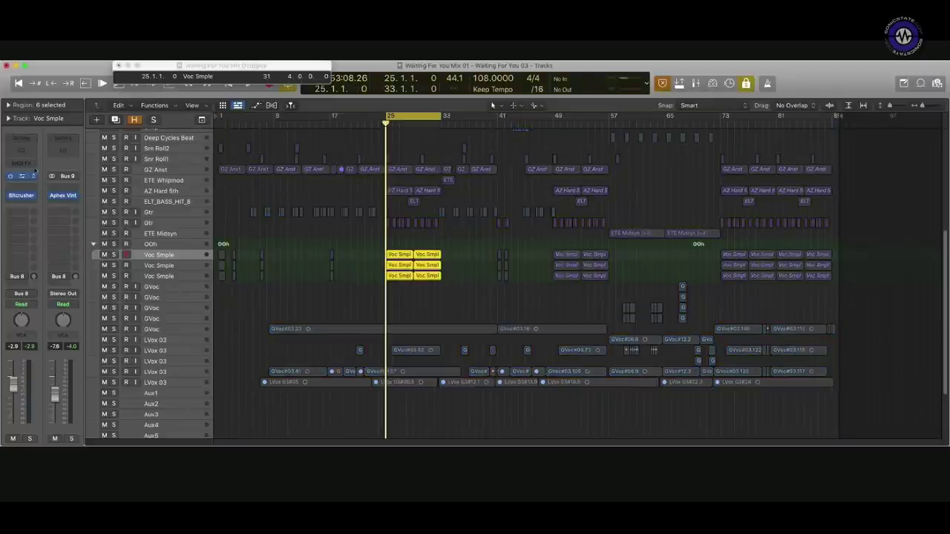
left_click(64, 198)
key("space")
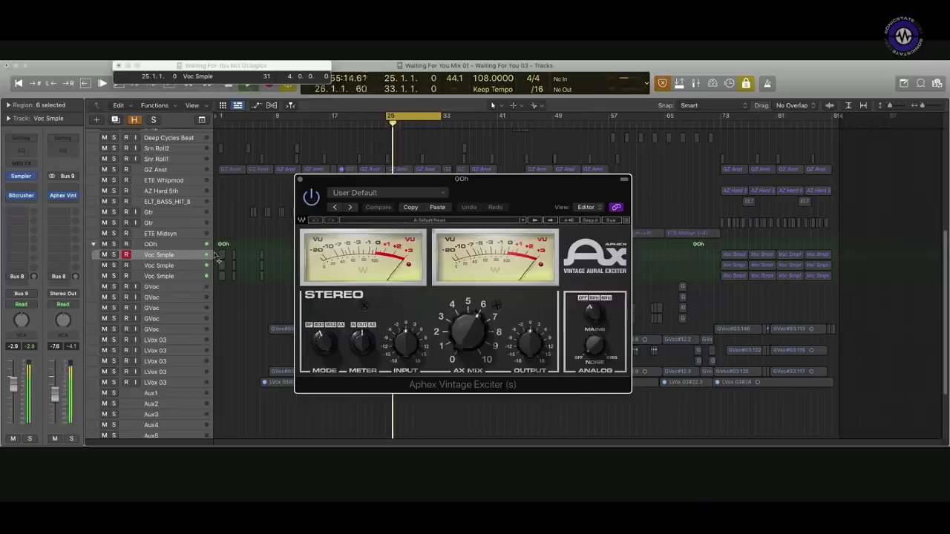
left_click(302, 181)
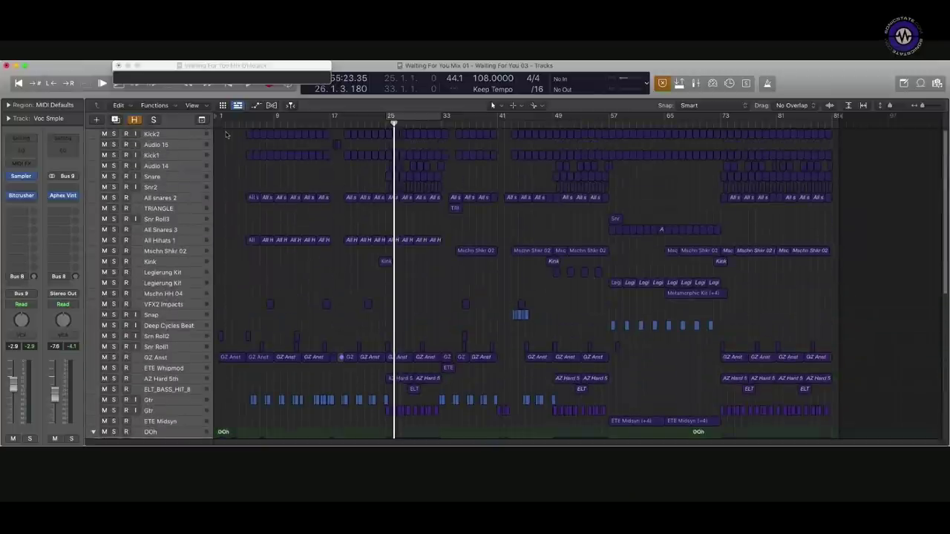
Step: Audition in solo the first block of regions on Kick2, Kick1, All snares 2 and All Hihats 1, one track after another
scroll(241, 174, "up", 5)
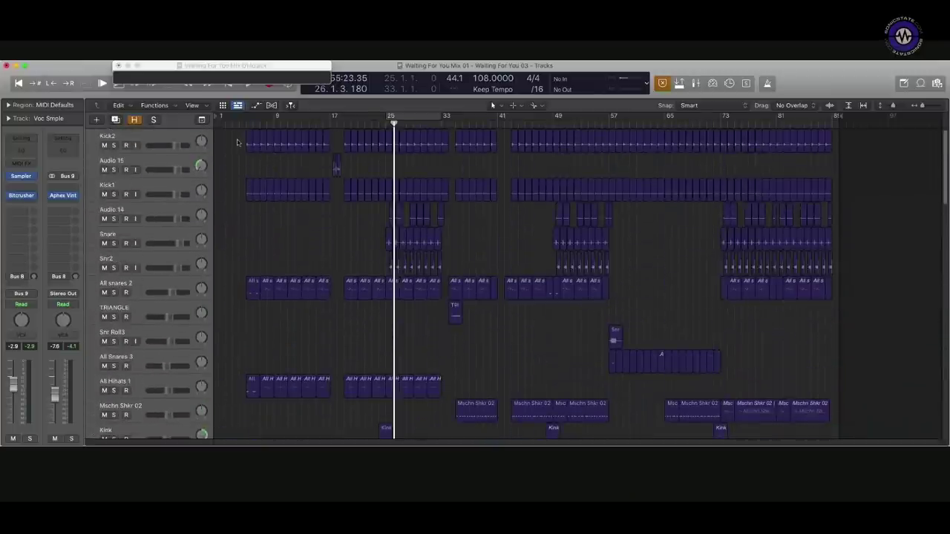
left_click_drag(256, 165, 348, 226)
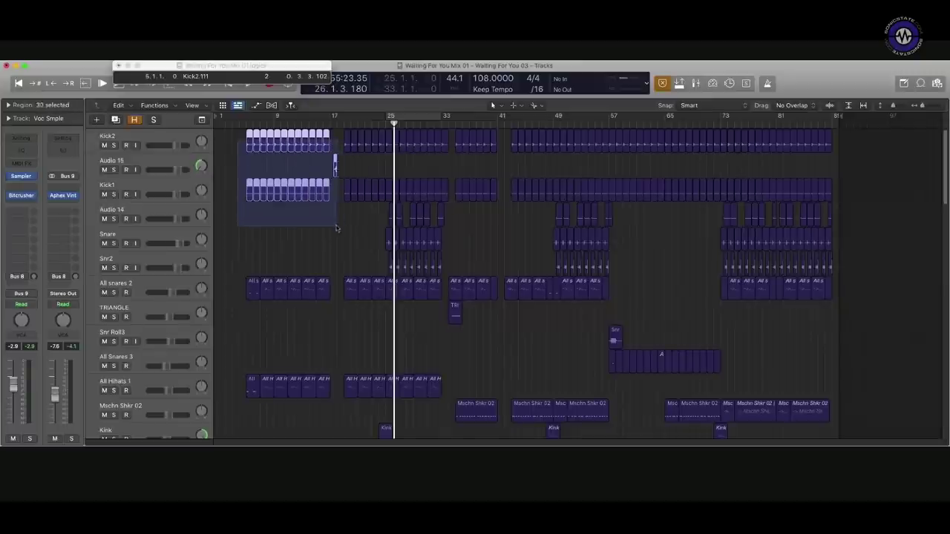
key("ctrl+s")
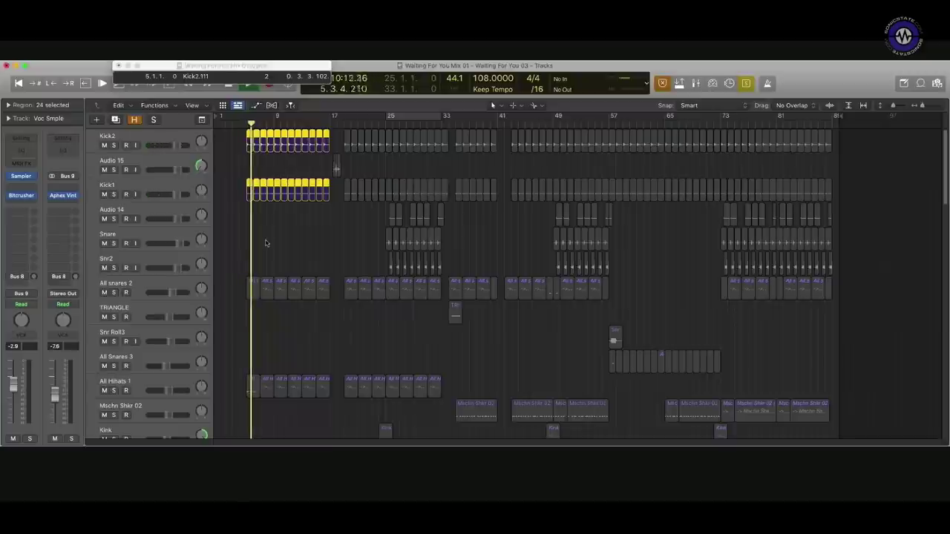
left_click_drag(241, 151, 354, 146)
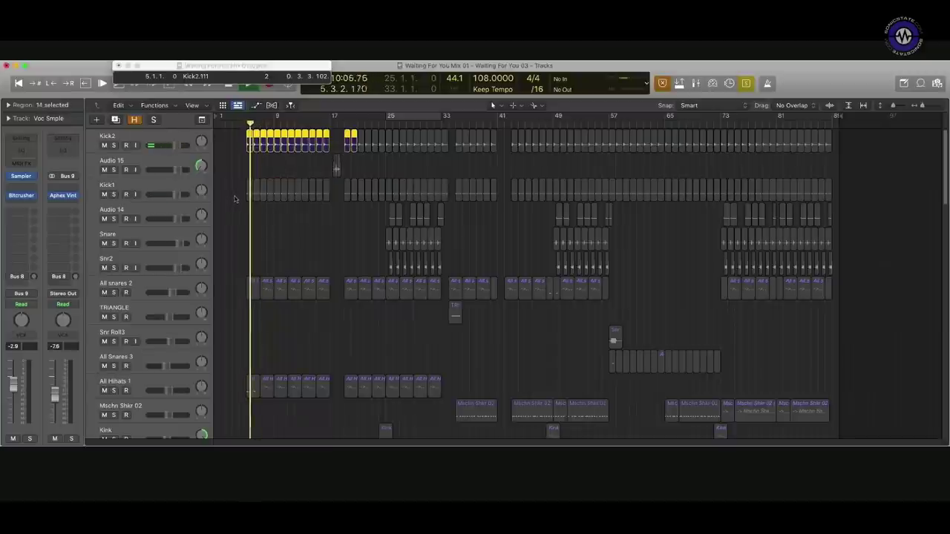
left_click_drag(236, 196, 346, 196)
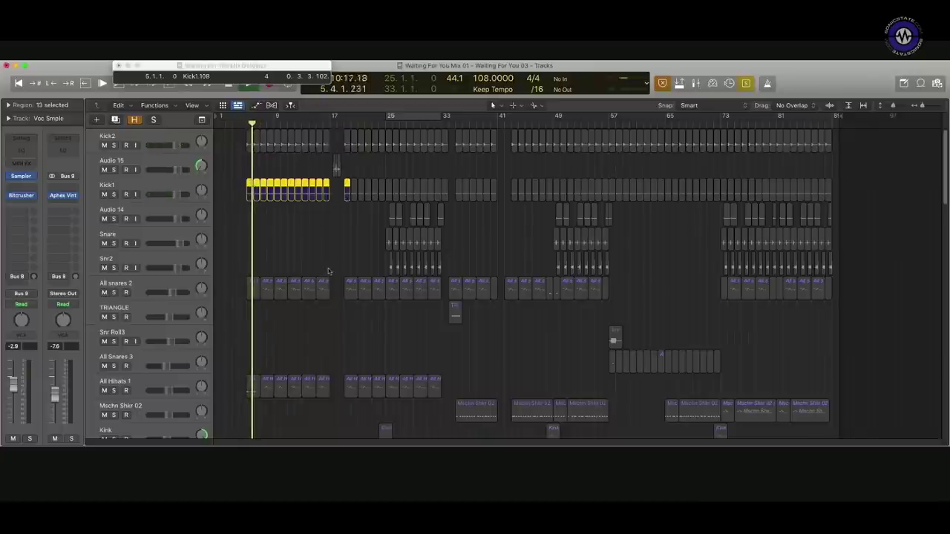
left_click_drag(332, 267, 241, 297)
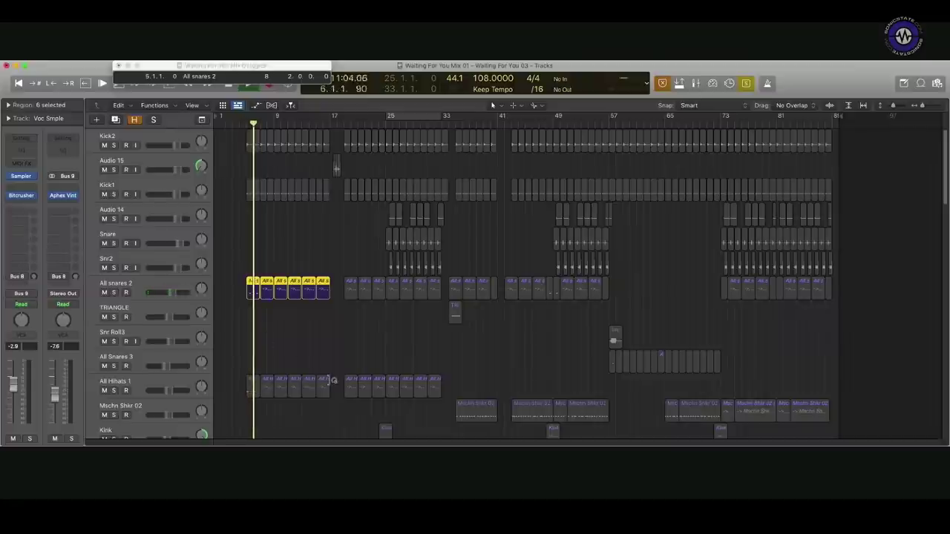
left_click_drag(331, 365, 245, 399)
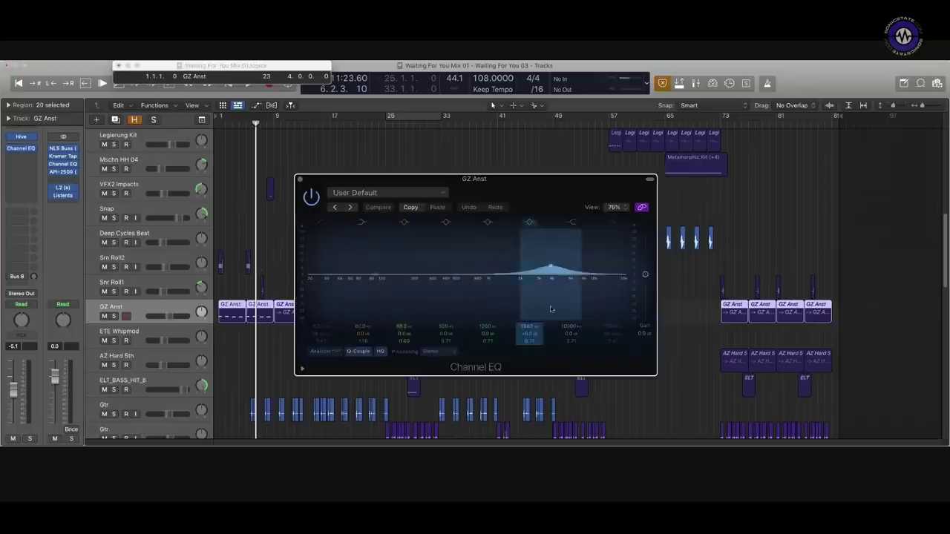
Step: Close the Channel EQ of the GZ Anst track and examine the settings of its Hive instrument
left_click(300, 179)
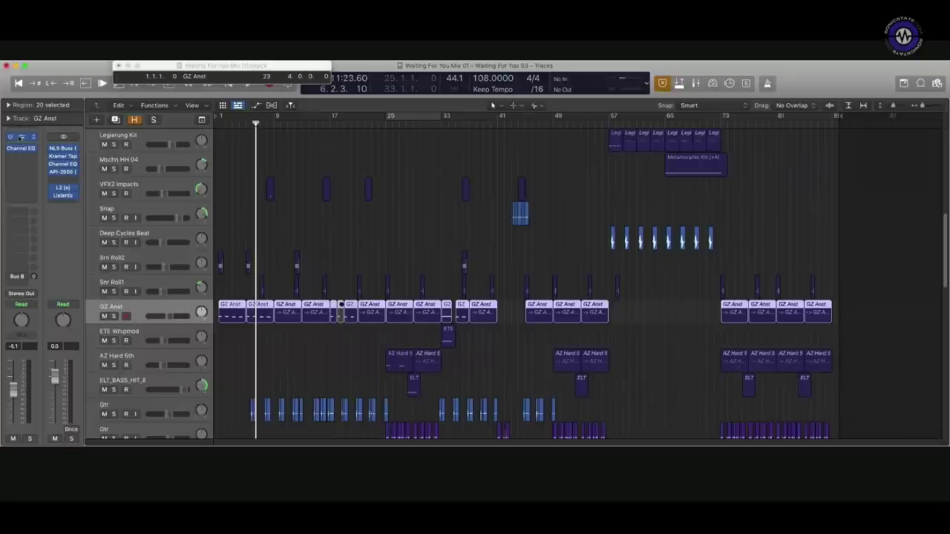
left_click(20, 138)
left_click_drag(544, 187, 378, 88)
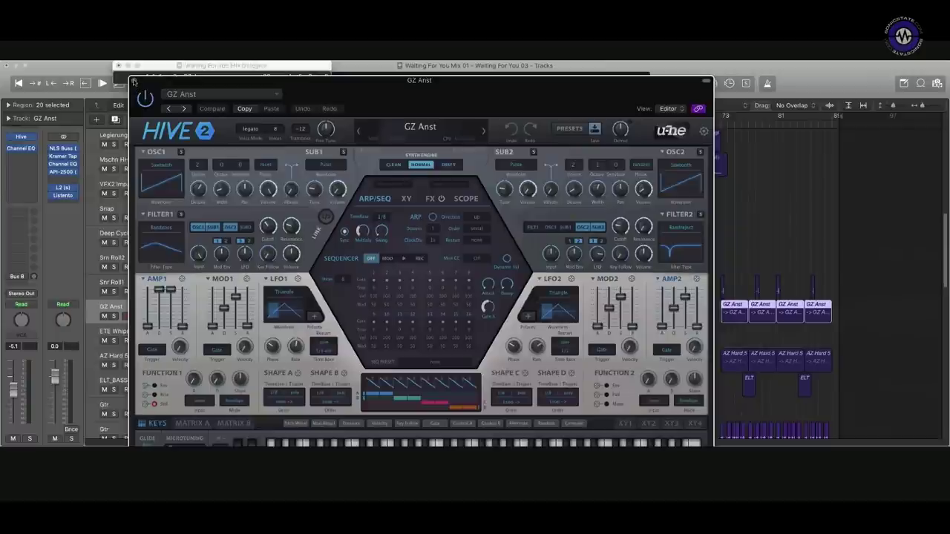
left_click(134, 82)
Step: Play the selected GZ Anst regions in solo from the start of the project
key("Return")
key("space")
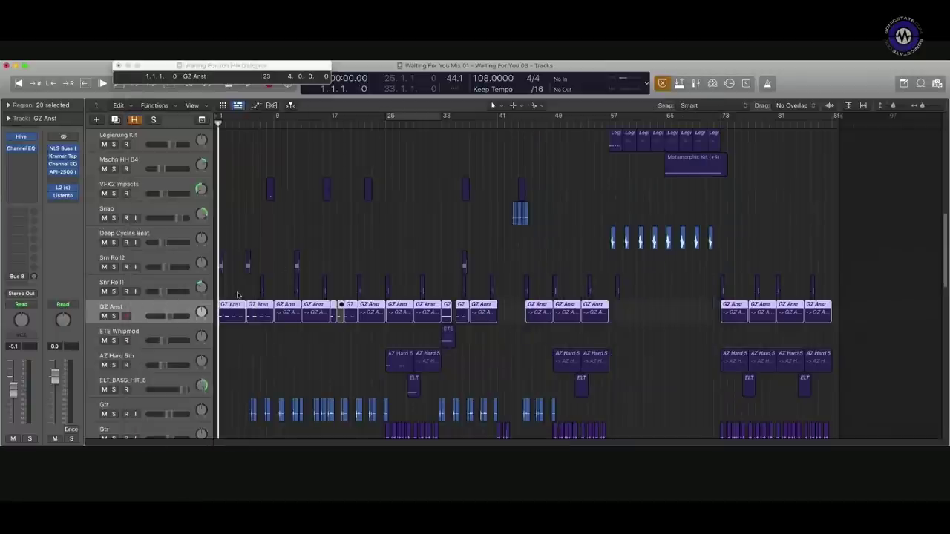
key("ctrl+s")
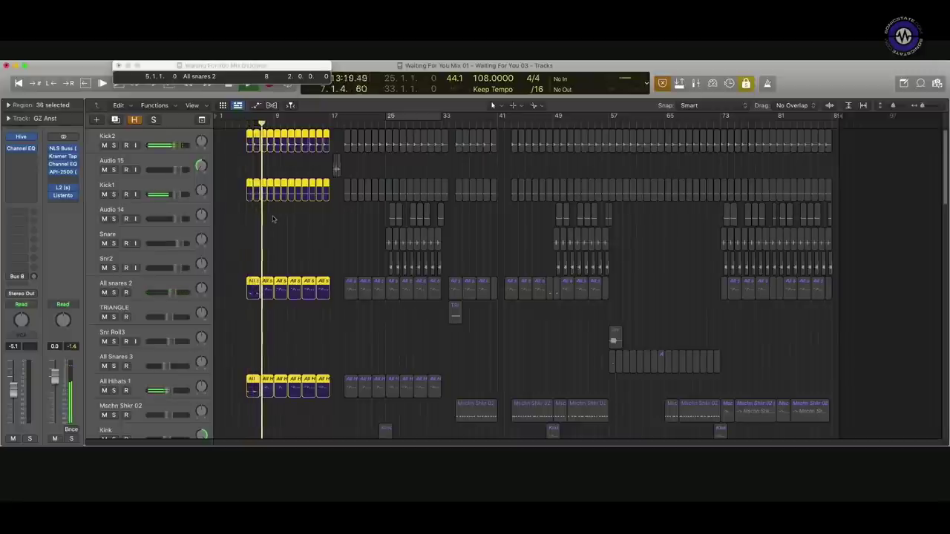
Step: Place the playhead at bar 17 and play the kick fill regions on the Audio 15 track in solo
scroll(272, 219, "down", 2)
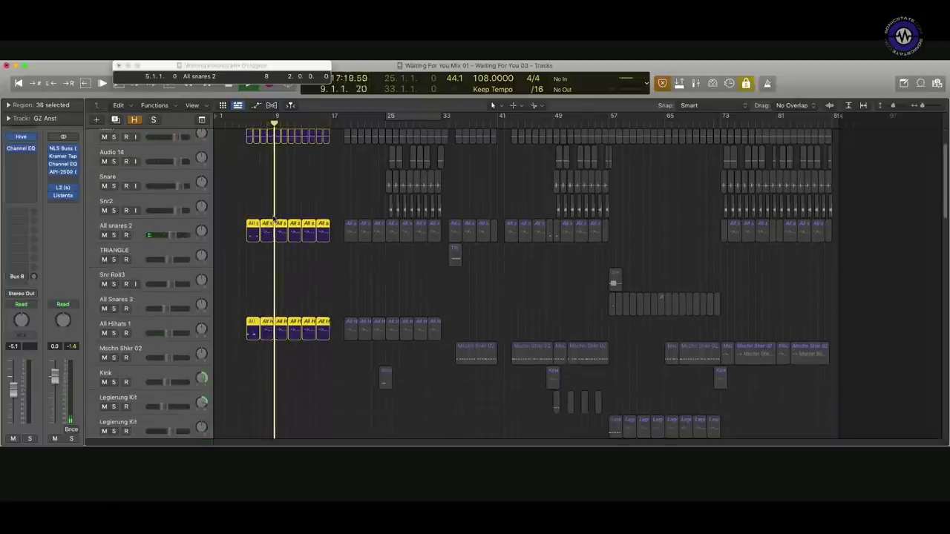
scroll(274, 220, "down", 4)
scroll(274, 220, "down", 6)
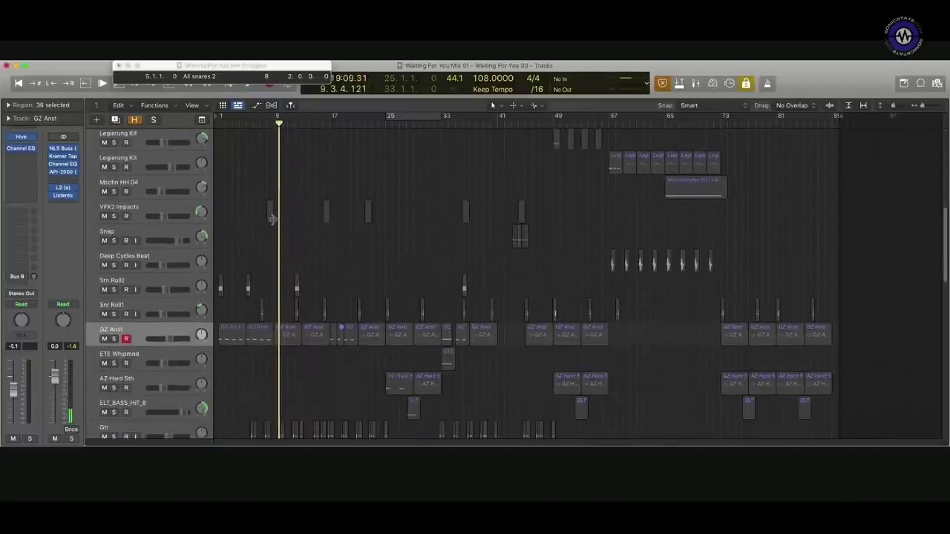
scroll(273, 219, "up", 1)
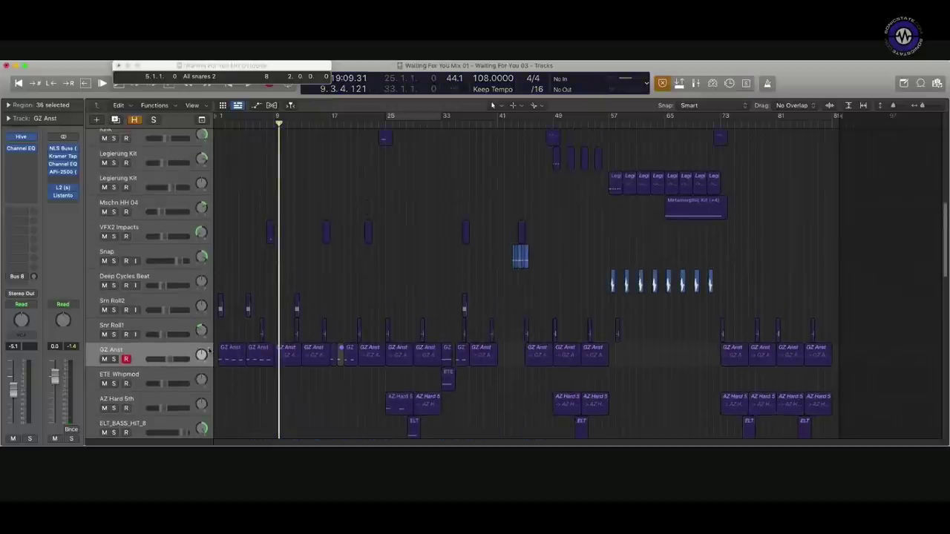
scroll(247, 326, "up", 10)
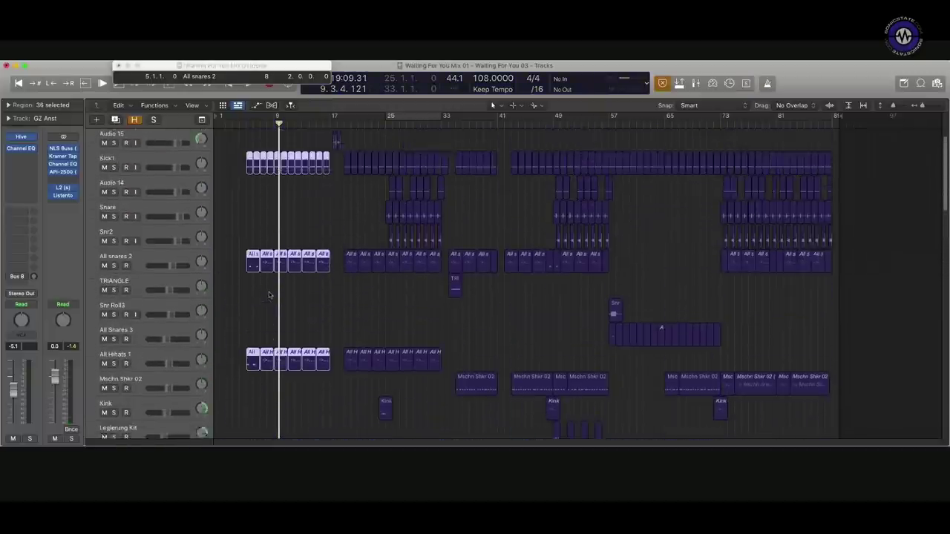
scroll(269, 295, "up", 1)
scroll(291, 276, "up", 1)
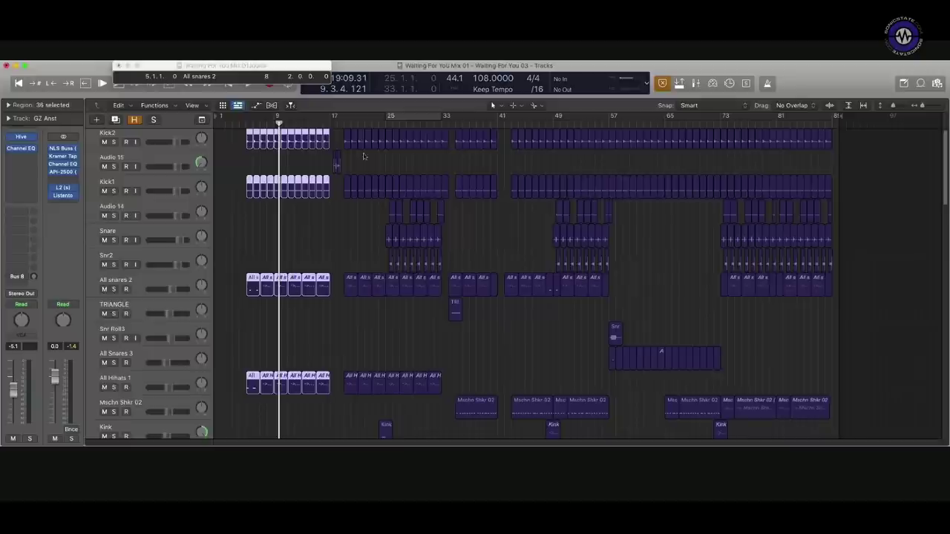
left_click(329, 121)
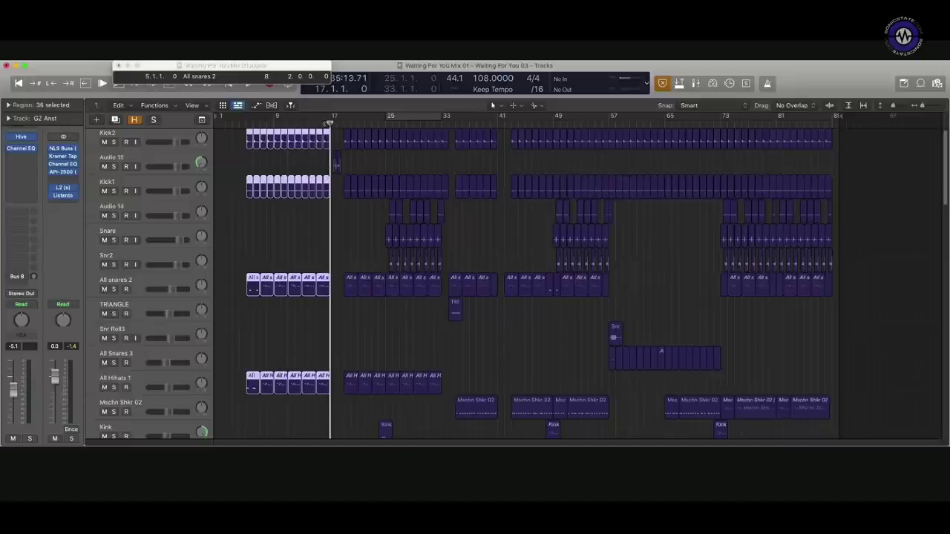
left_click(336, 164)
key("space")
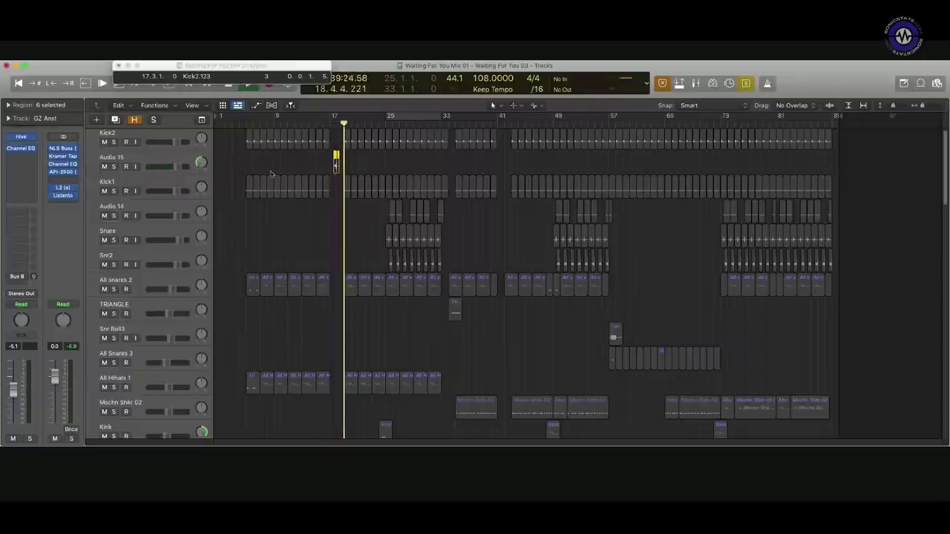
Step: Show the pan automation over the Audio 15 kick fill, replay the fill from bar 17, and hide the automation
left_click(165, 155)
key("a")
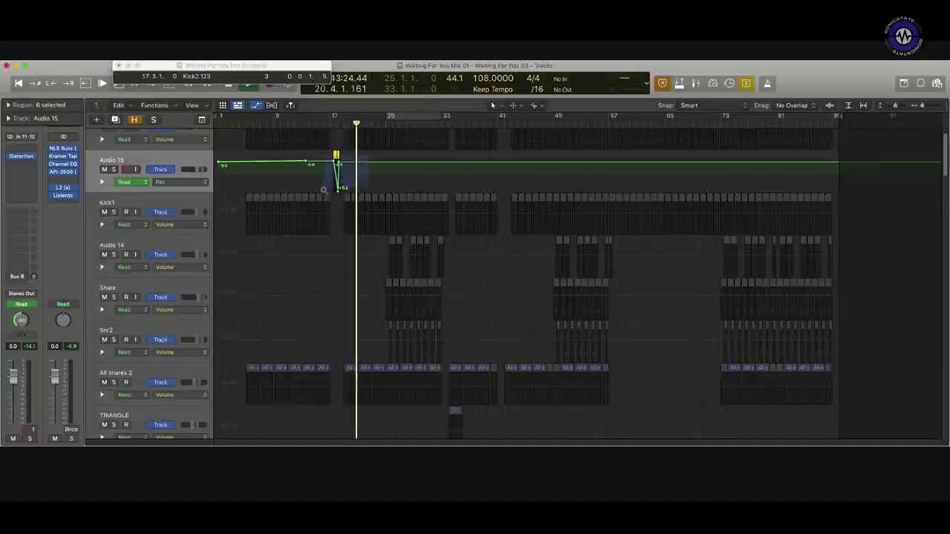
key("z")
left_click(356, 119)
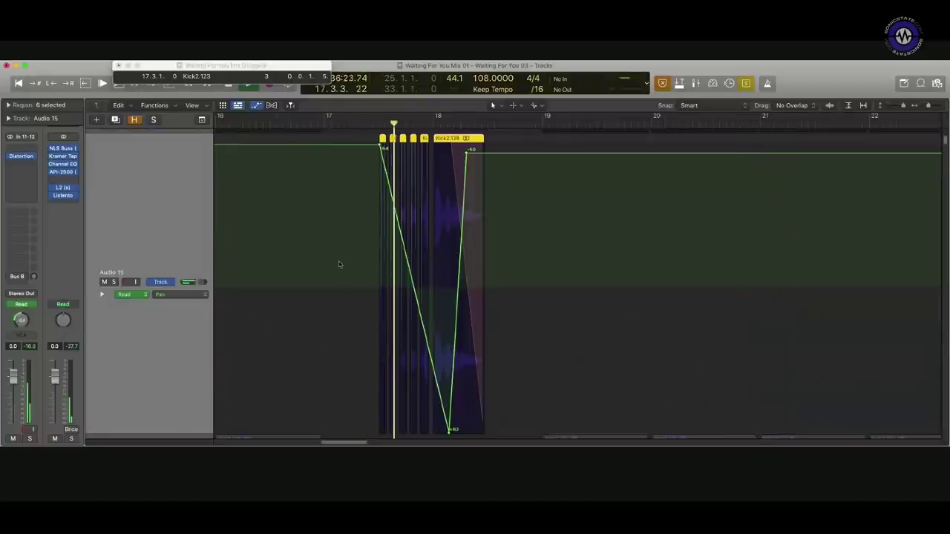
key("a")
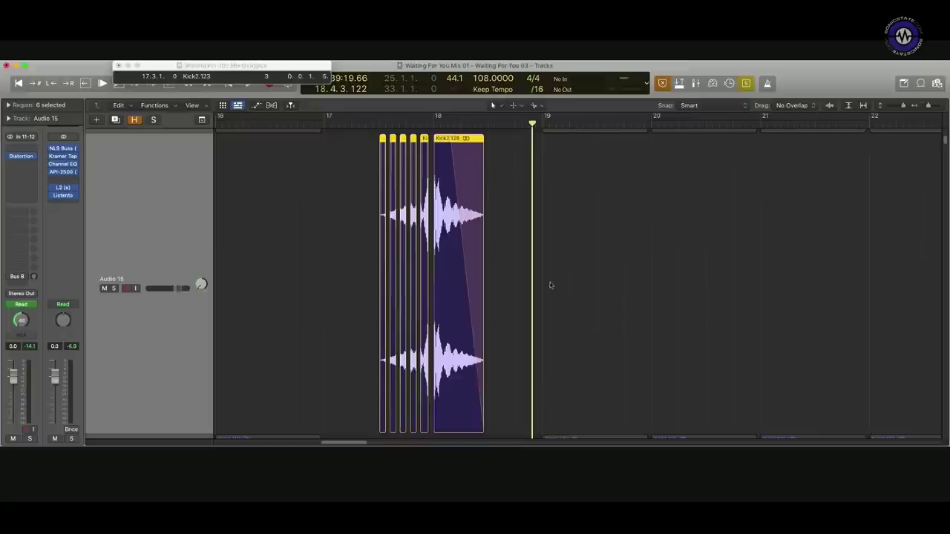
Step: Copy the last kick region on Audio 15 to bar 21 and extend its end to make it about one bar long
left_click(505, 302)
left_click_drag(448, 286, 789, 280)
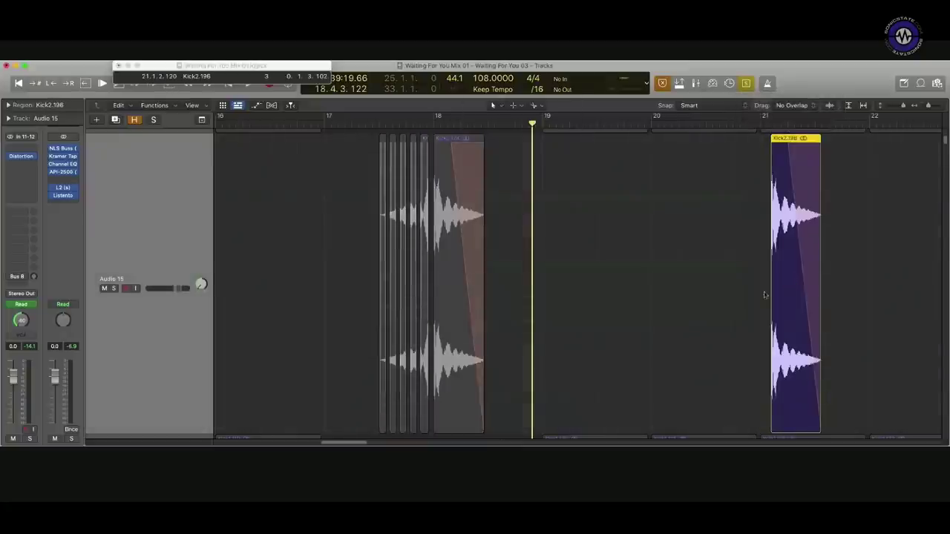
scroll(742, 297, "right", 5)
mouse_move(482, 429)
left_mouse_down()
mouse_move(384, 407)
mouse_move(482, 423)
left_mouse_up()
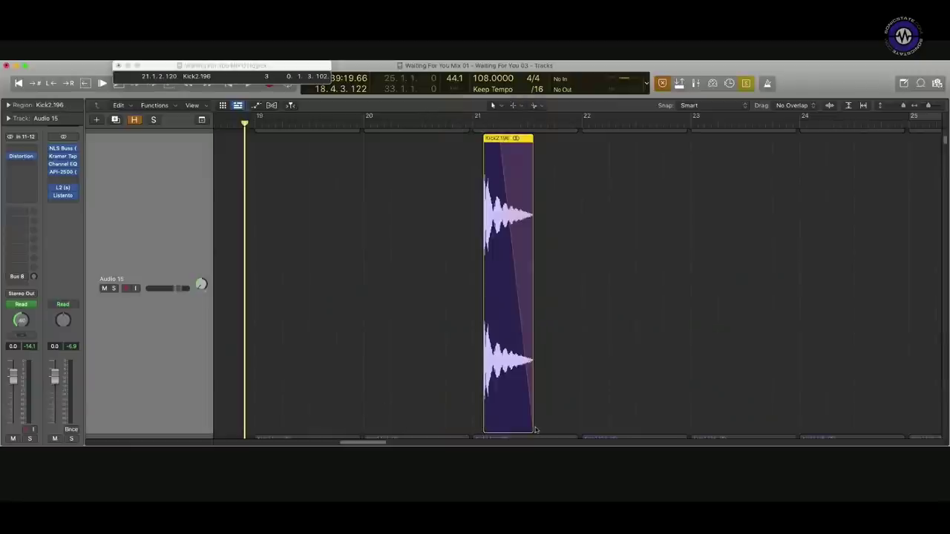
left_click_drag(541, 425, 657, 393)
scroll(505, 277, "left", 5)
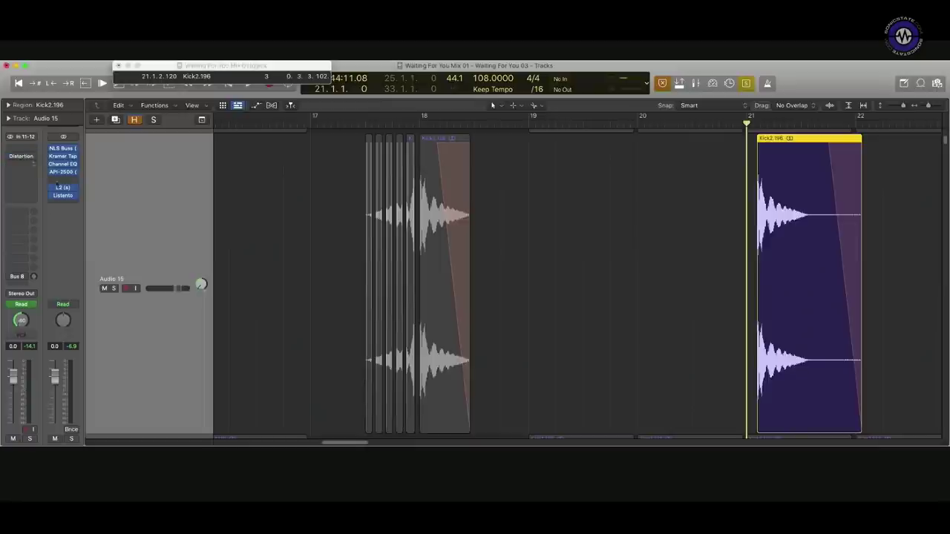
Step: Play the lengthened kick copy at bar 21, and undo both the lengthening and the copying
key("space")
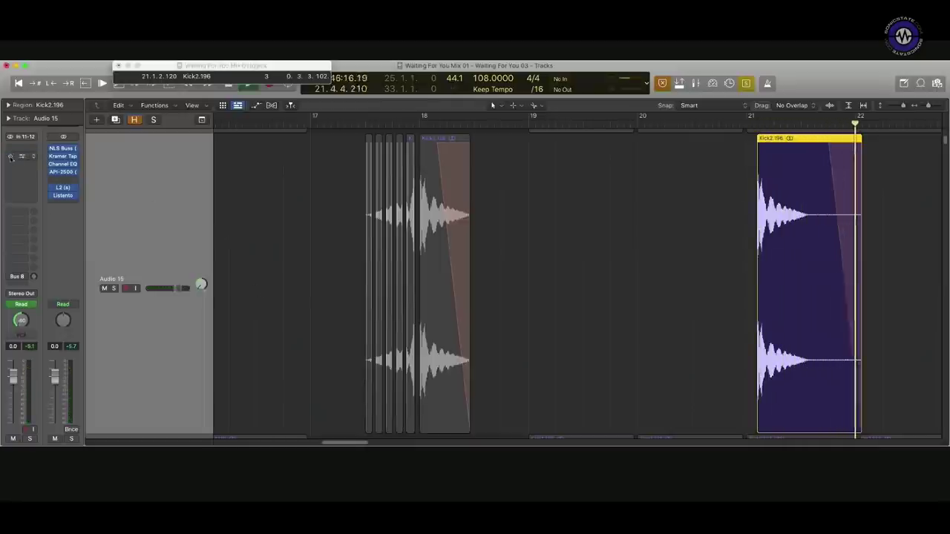
key("super+z")
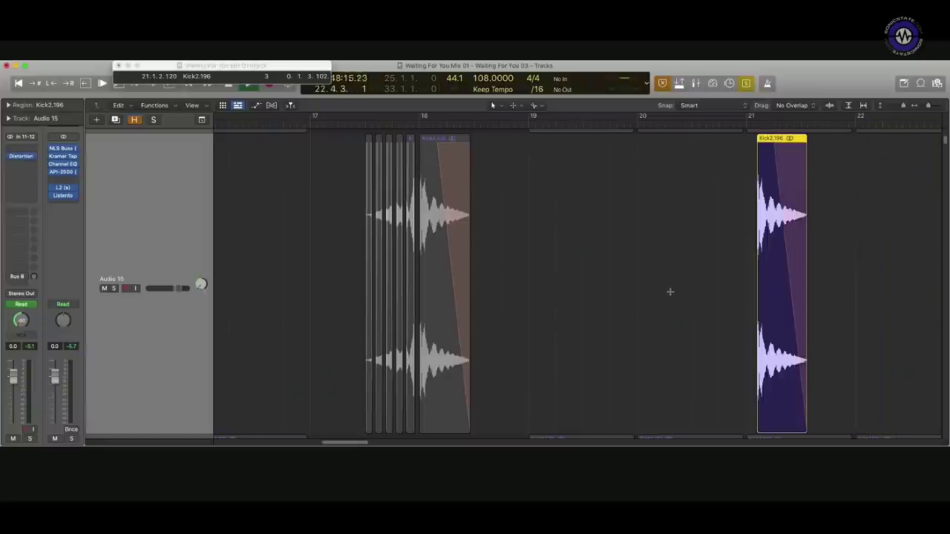
key("super+z")
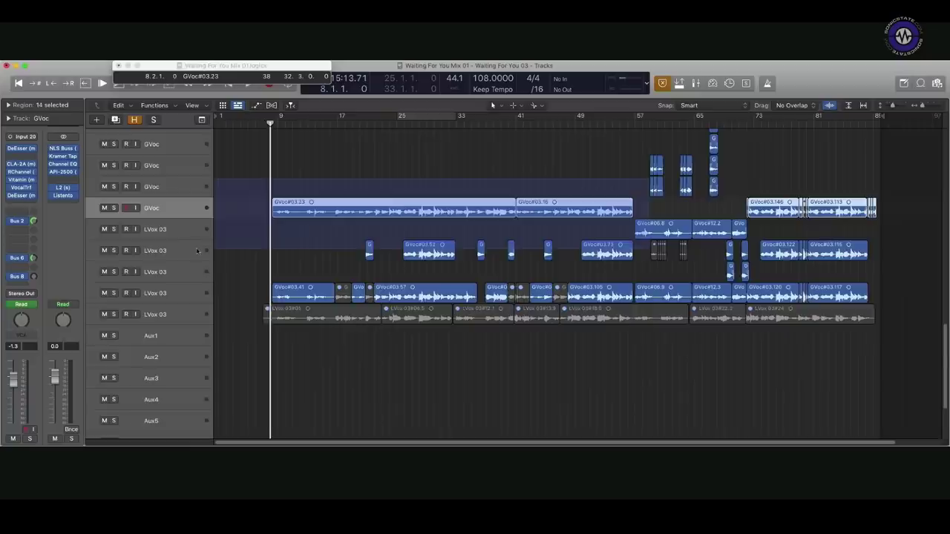
Step: Examine the RChannel EQ, gate and compressor settings on the selected GVoc track, and close the plug-in
key("z")
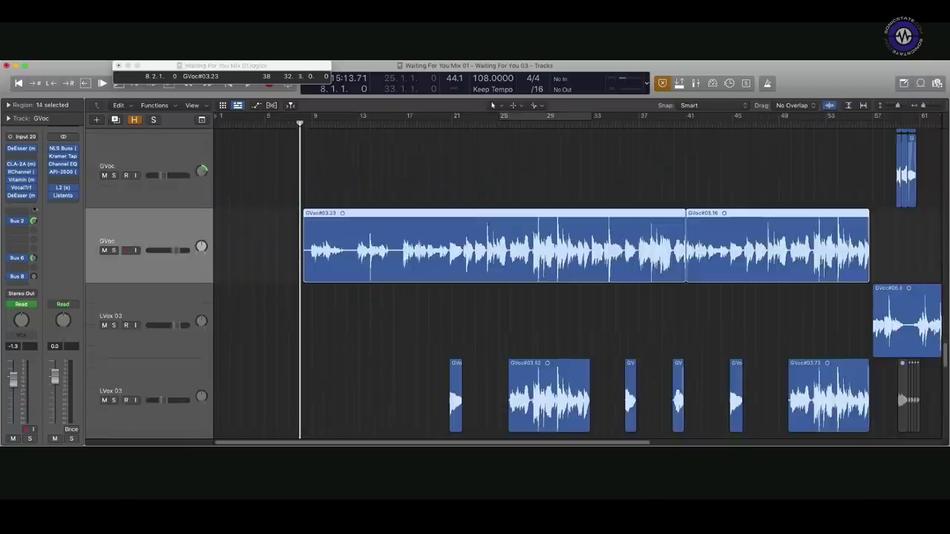
left_click(20, 172)
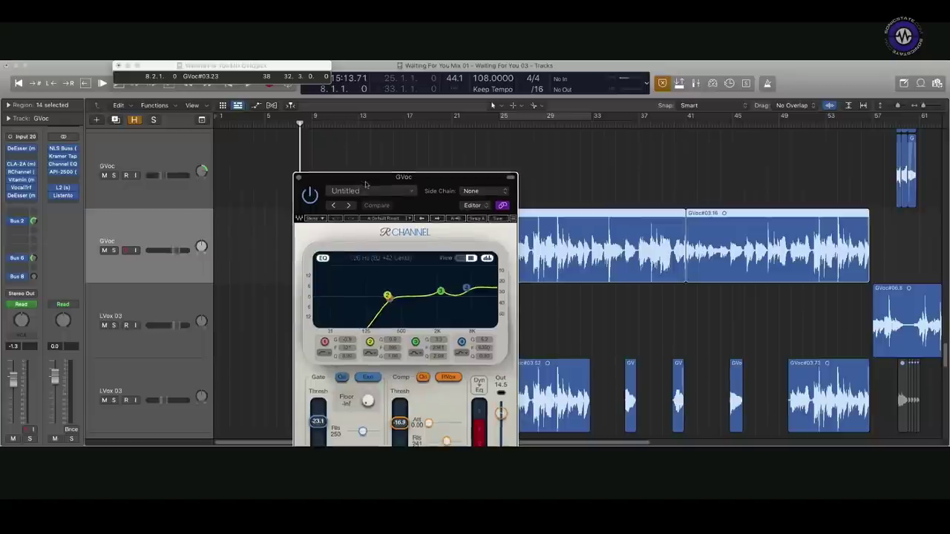
left_click_drag(363, 195, 303, 131)
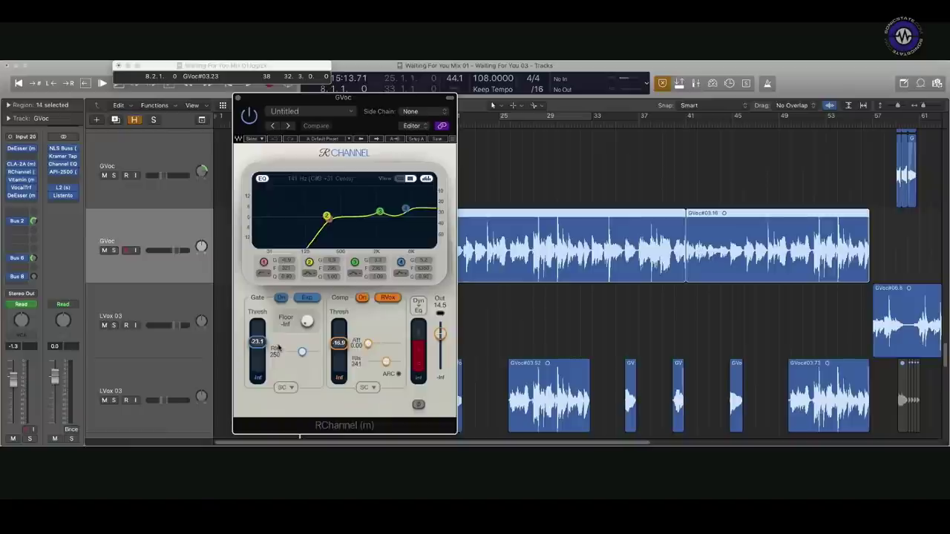
left_click(238, 98)
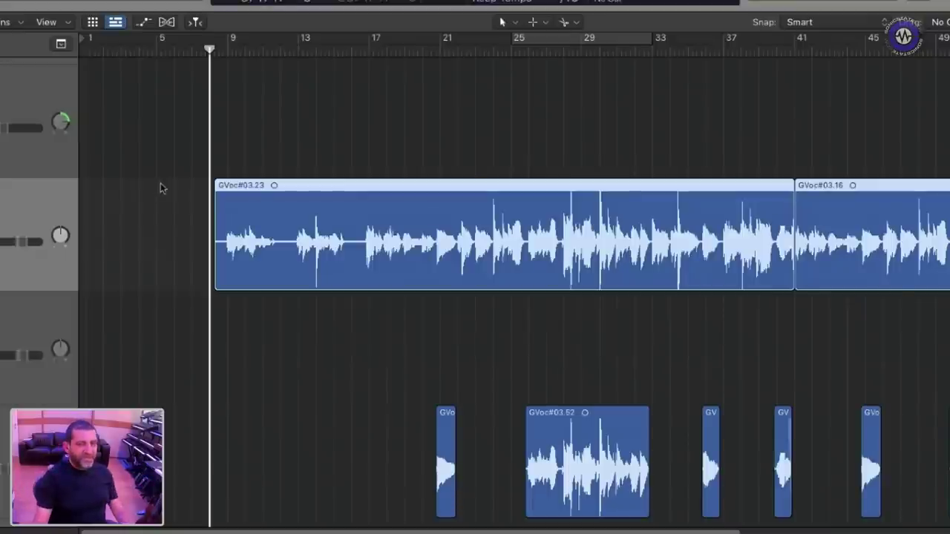
left_click_drag(571, 123, 214, 369)
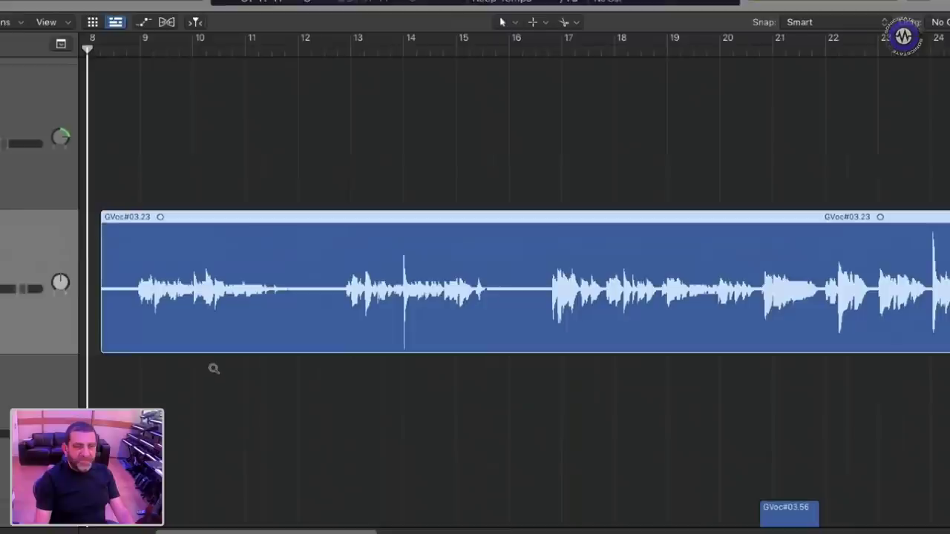
left_click(220, 148)
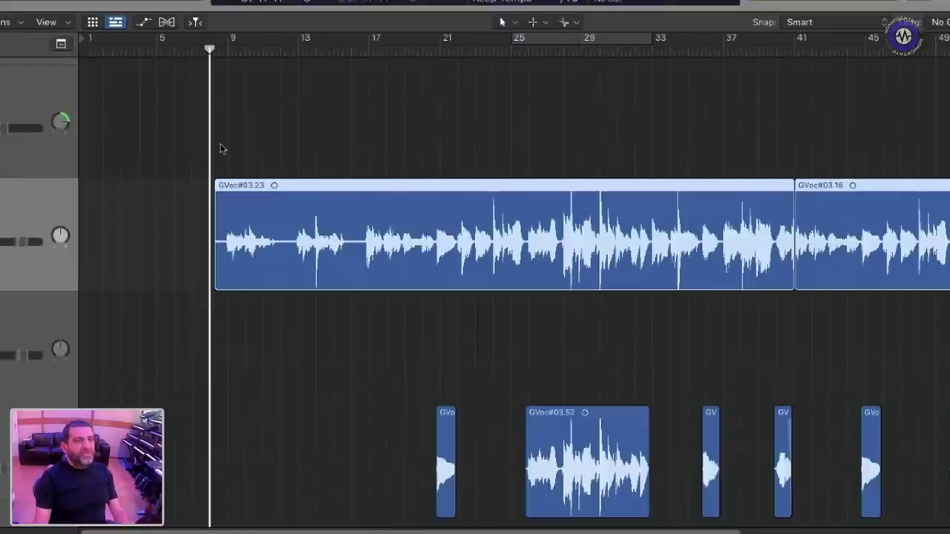
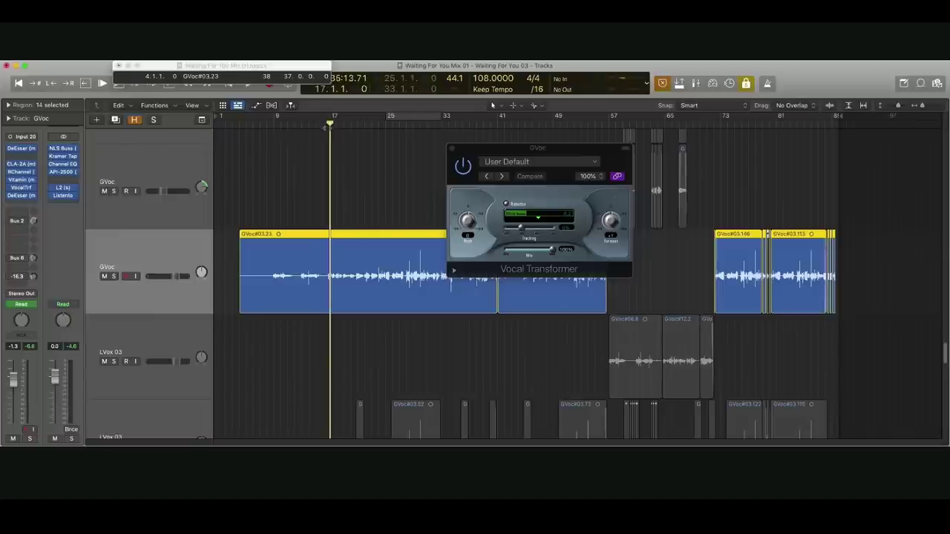
Step: Play the soloed GVoc vocal around bar 17 with the cycle range set from 16.4.2 to 18.2.4
left_click_drag(397, 217, 324, 337)
mouse_move(343, 121)
left_mouse_down()
mouse_move(437, 121)
mouse_move(343, 117)
left_mouse_up()
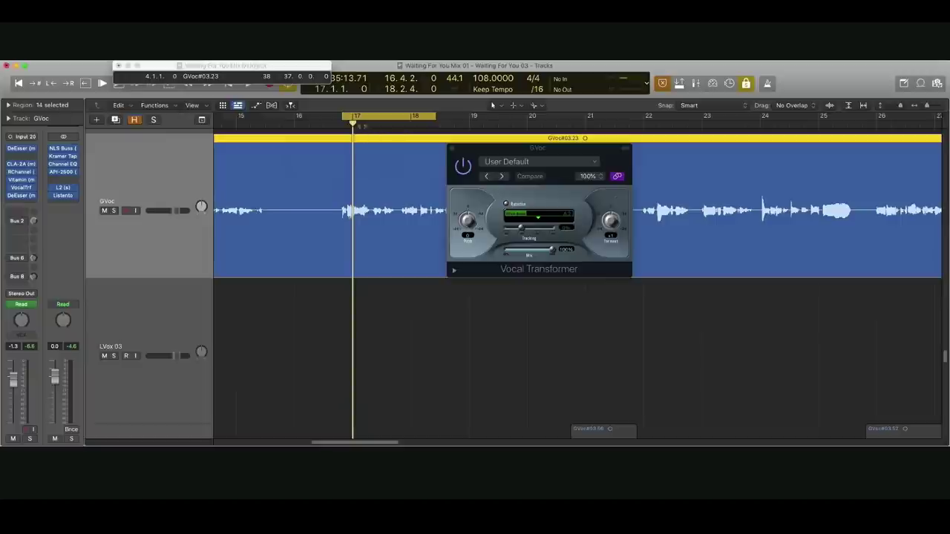
key("space")
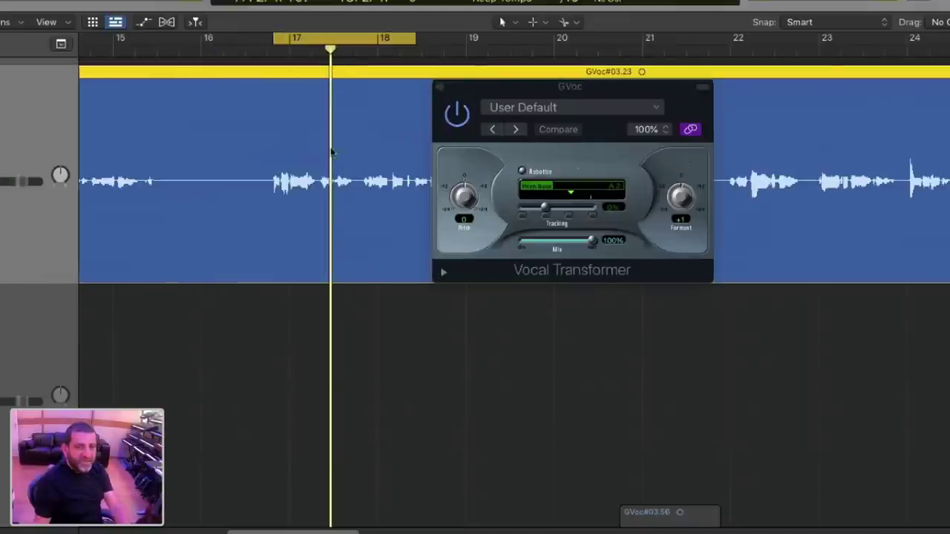
Step: Move the Vocal Transformer window off the waveform and loop the short vocal passage from 17.1.4.108 to 17.2.3.61
left_click_drag(377, 286, 250, 373)
left_click(389, 42)
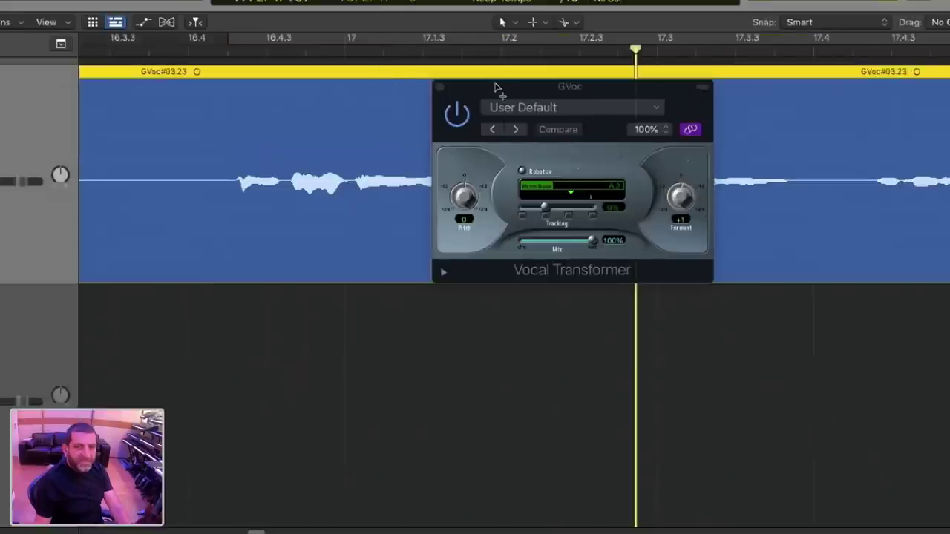
left_click_drag(498, 88, 480, 430)
left_click_drag(445, 40, 552, 58)
key("space")
left_click_drag(451, 41, 488, 41)
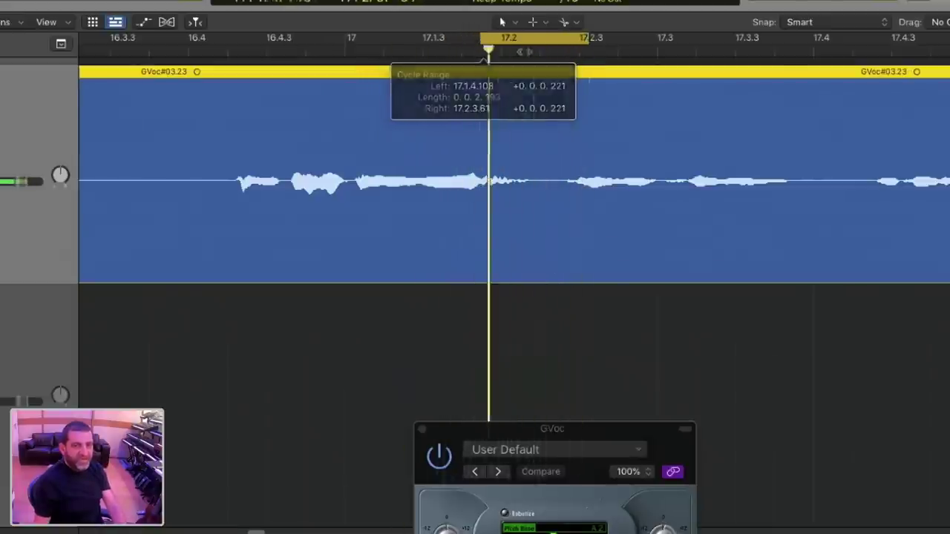
left_click_drag(587, 41, 549, 41)
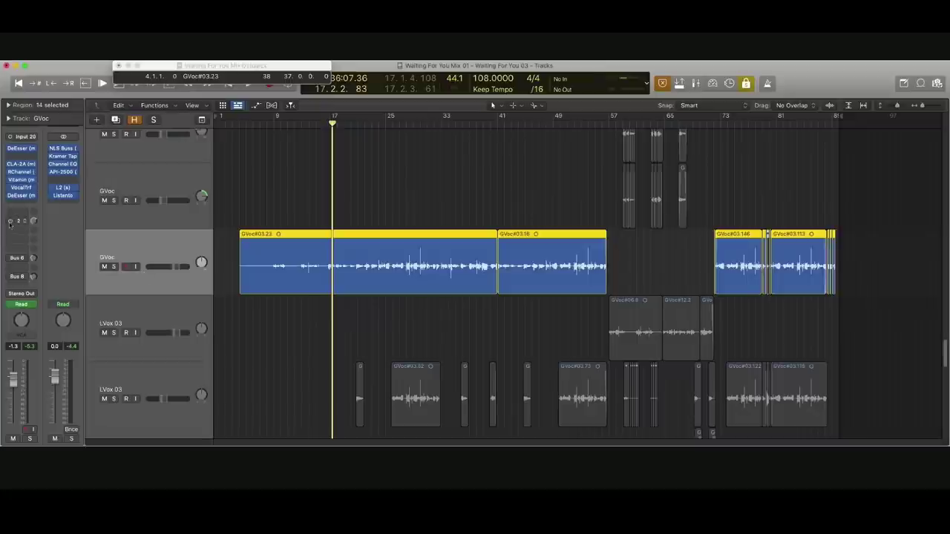
Step: Show the aux channel of GVoc's Bus 2 send, turn the send on, and play the vocal through its Echo and Spreader
left_click(16, 222)
left_click(18, 221)
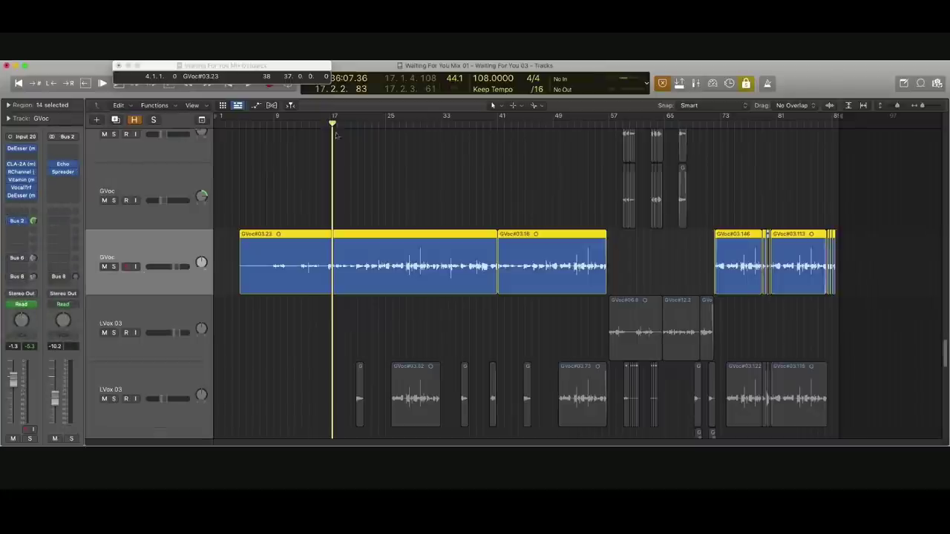
key("space")
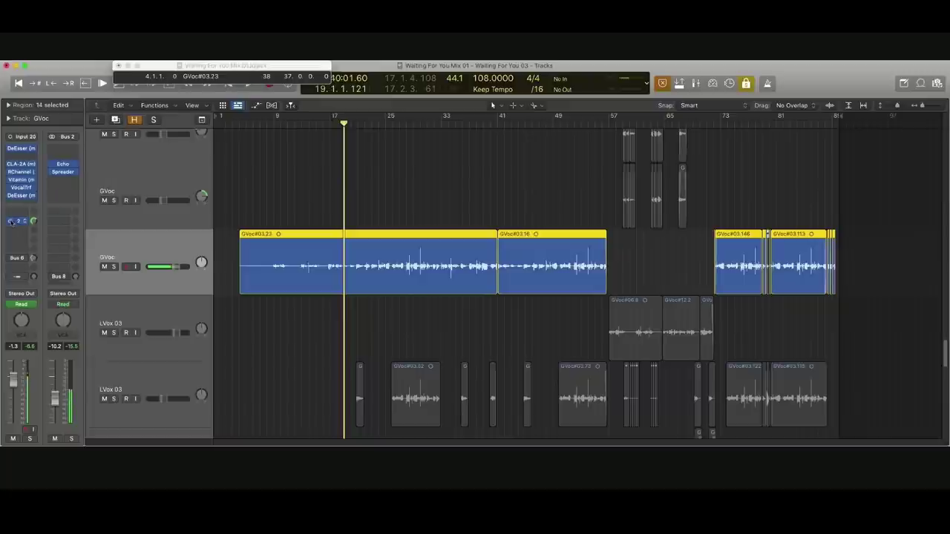
Step: Show the aux channel of GVoc's Bus 6 send and play the vocal phrase with that send on and its aux soloed
left_click(19, 258)
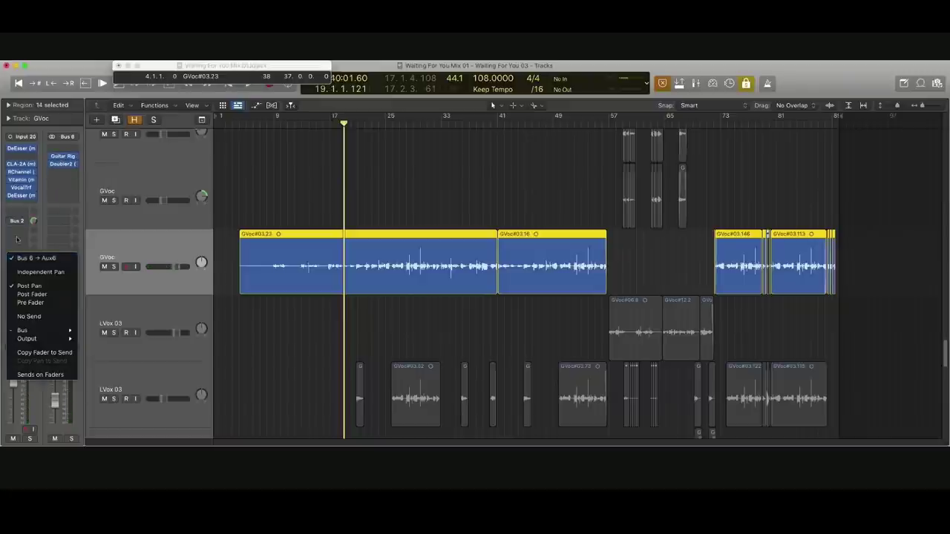
left_click(29, 245)
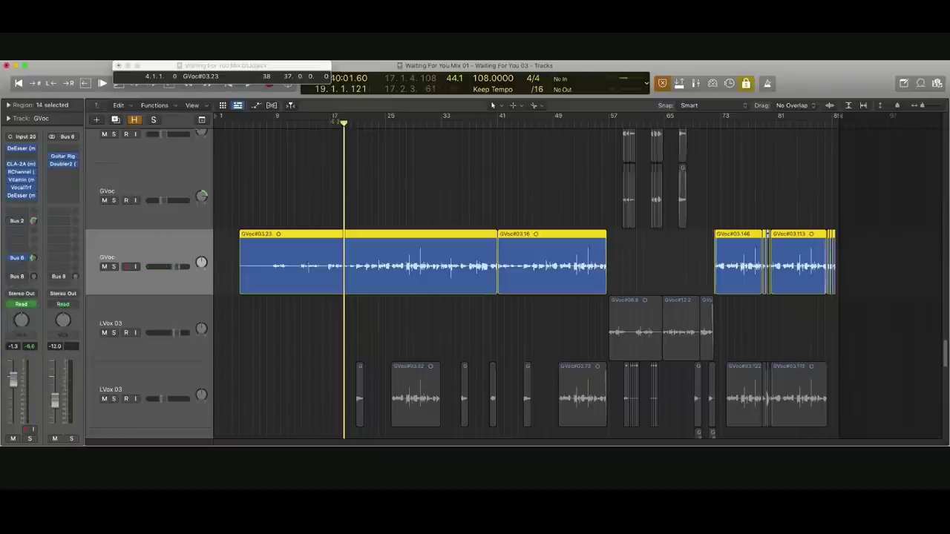
key("space")
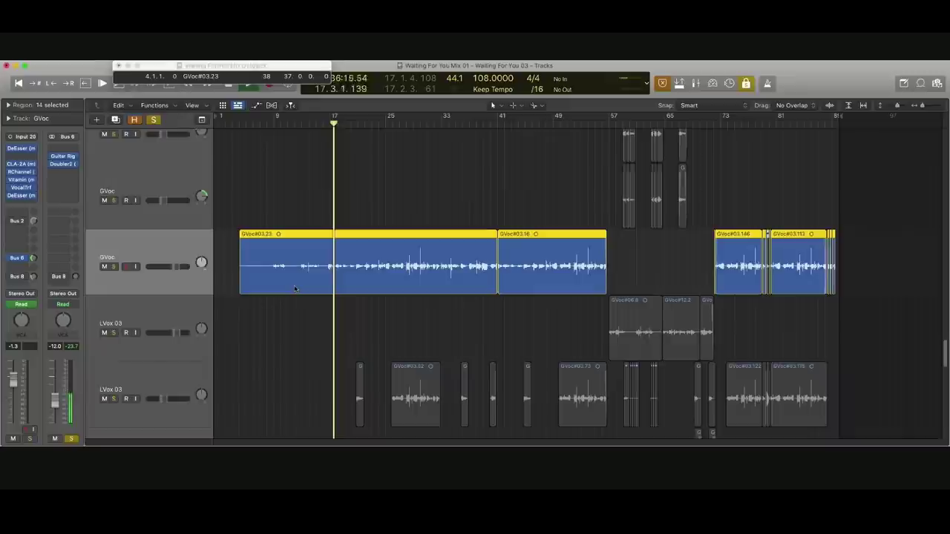
Step: Examine the Guitar Rig equalizer and tube compressor, and the Doubler2 settings on the Bus 6 aux channel
left_click(63, 157)
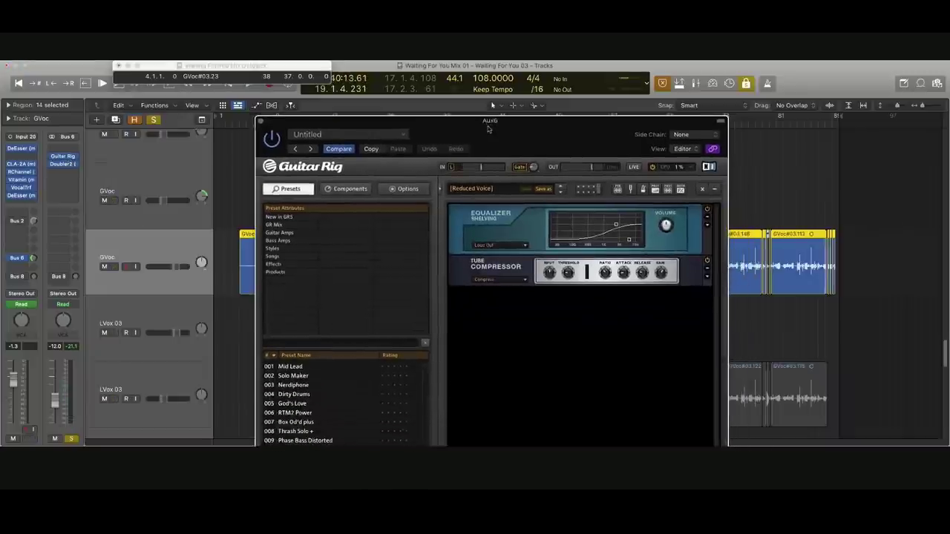
left_click(64, 164)
left_click(64, 164)
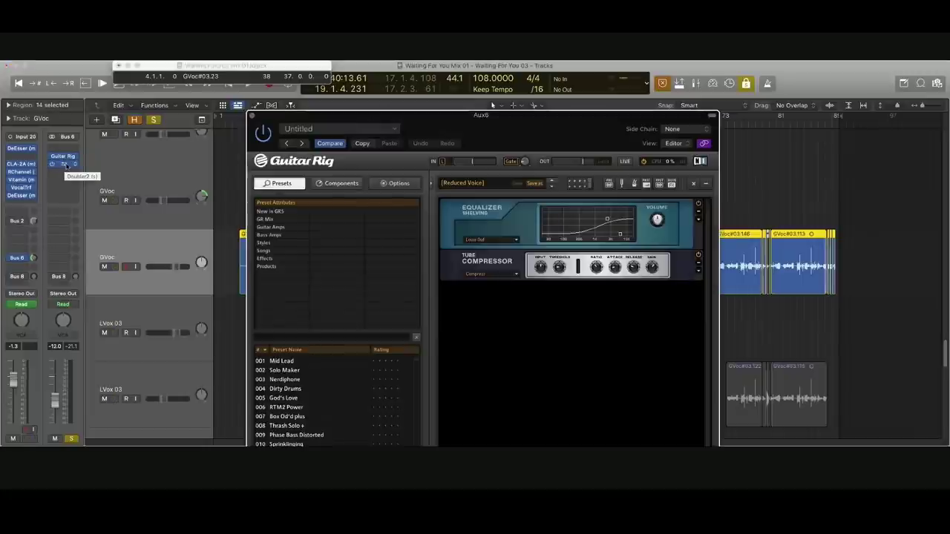
left_click(64, 165)
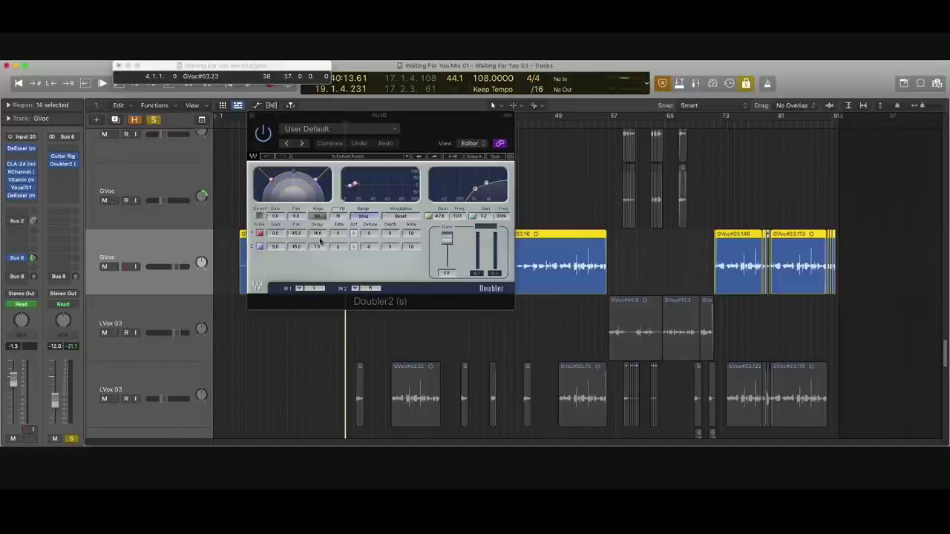
left_click_drag(311, 120, 469, 121)
Step: Play the GVoc vocal from bar 17 through the soloed Bus 8 aux and open its Morphoder plug-in
left_click(366, 130)
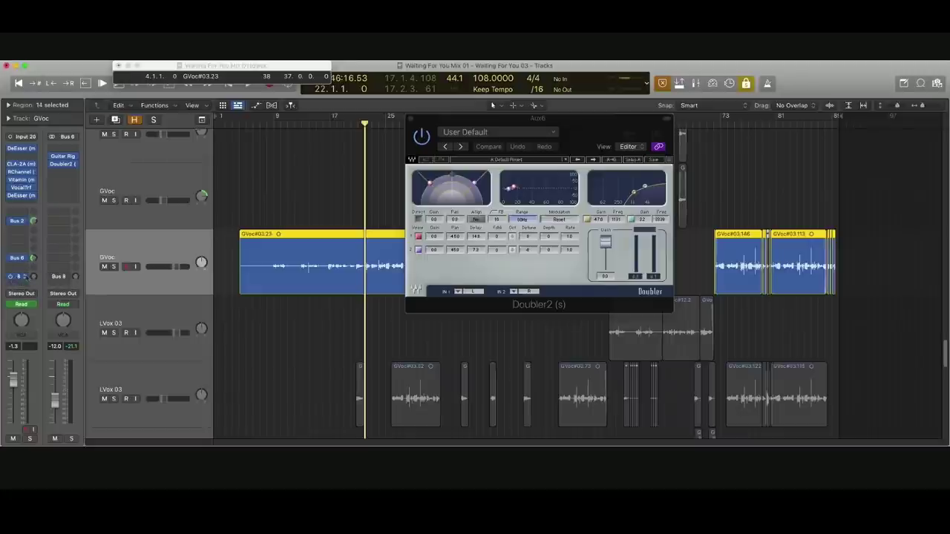
left_click(22, 276)
left_click(20, 275)
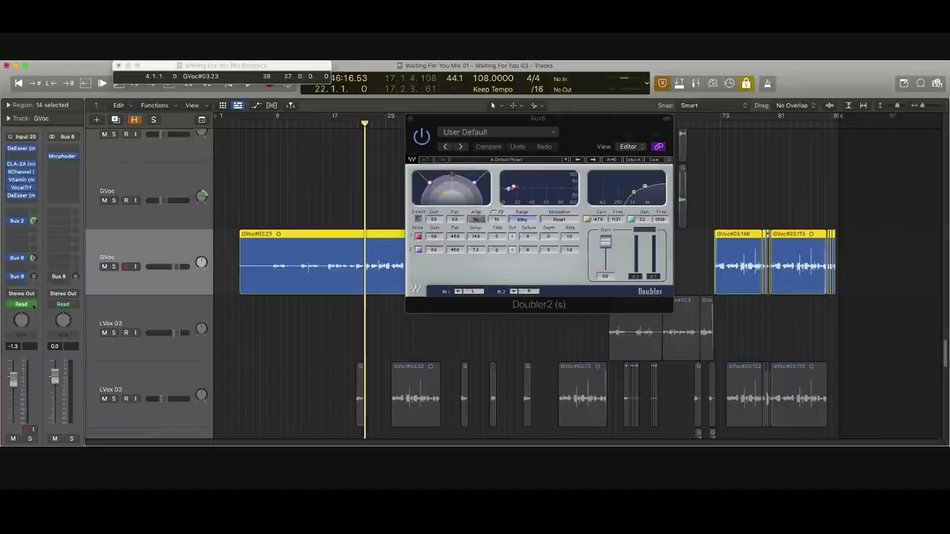
key("space")
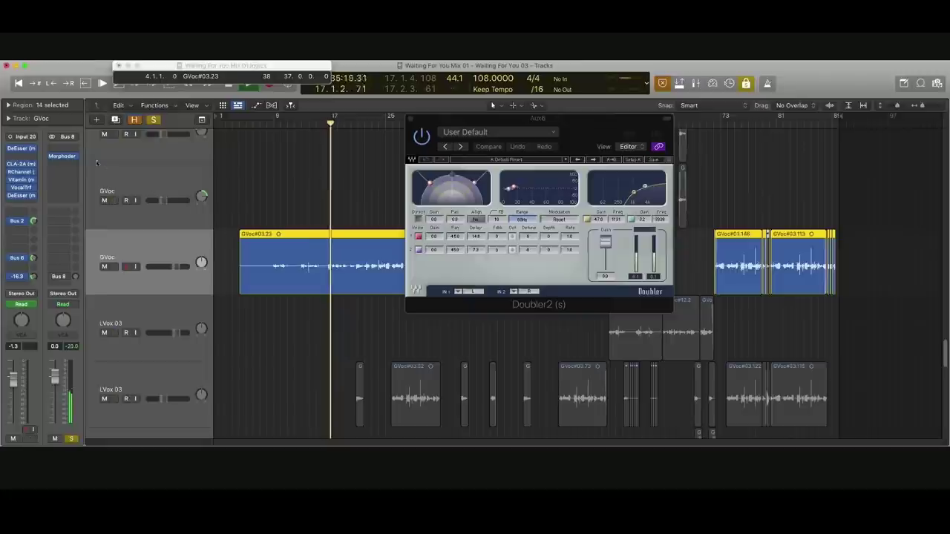
left_click(64, 157)
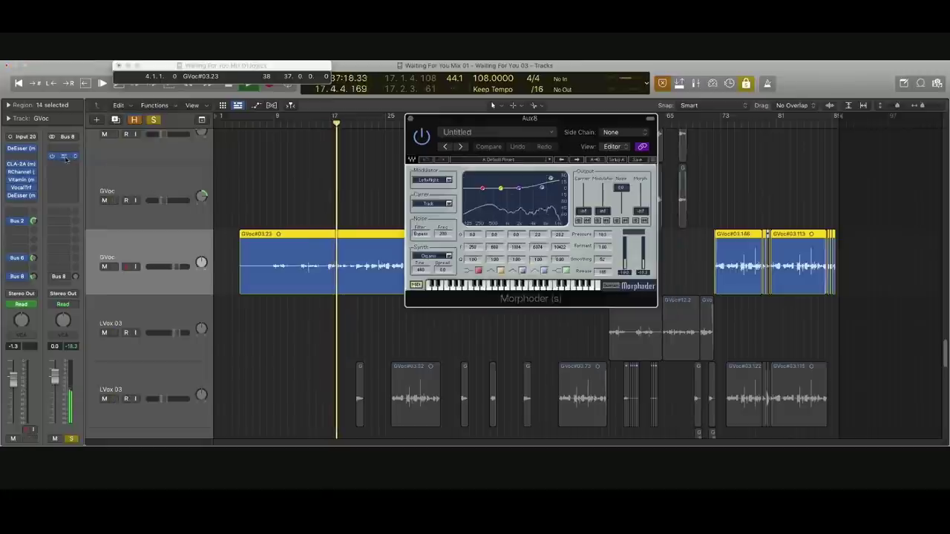
left_click_drag(513, 121, 456, 123)
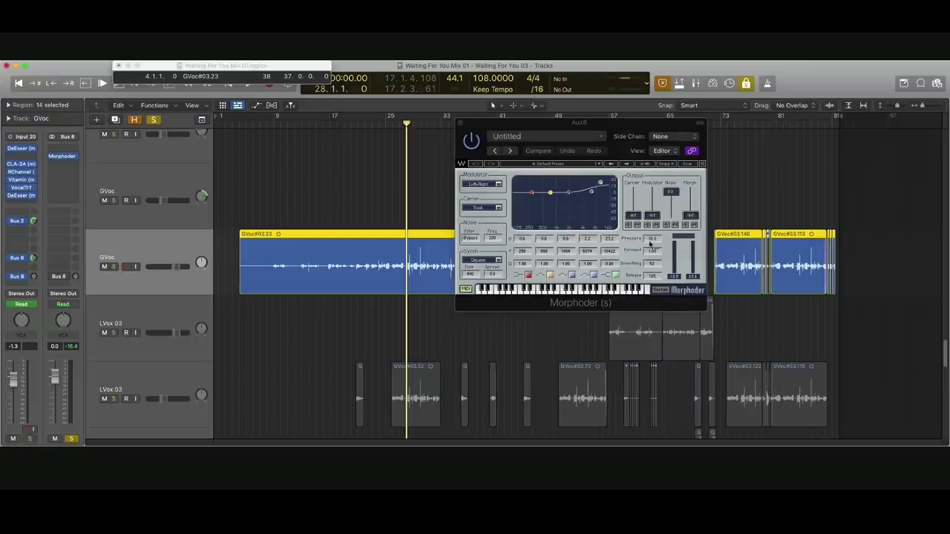
Step: Show the GVoc automation for the Bus 8 send, play the mix from about bar 16, and hide the automation
key("space")
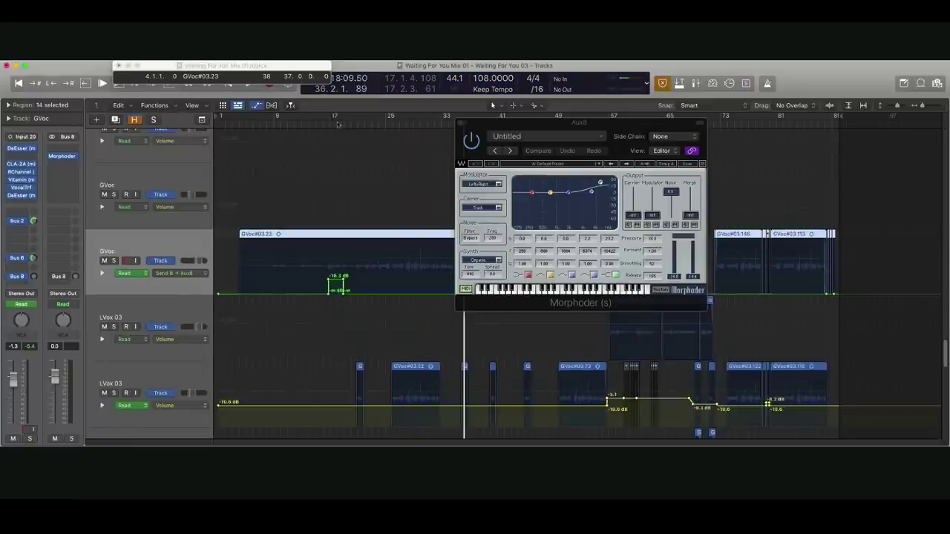
left_click(327, 117)
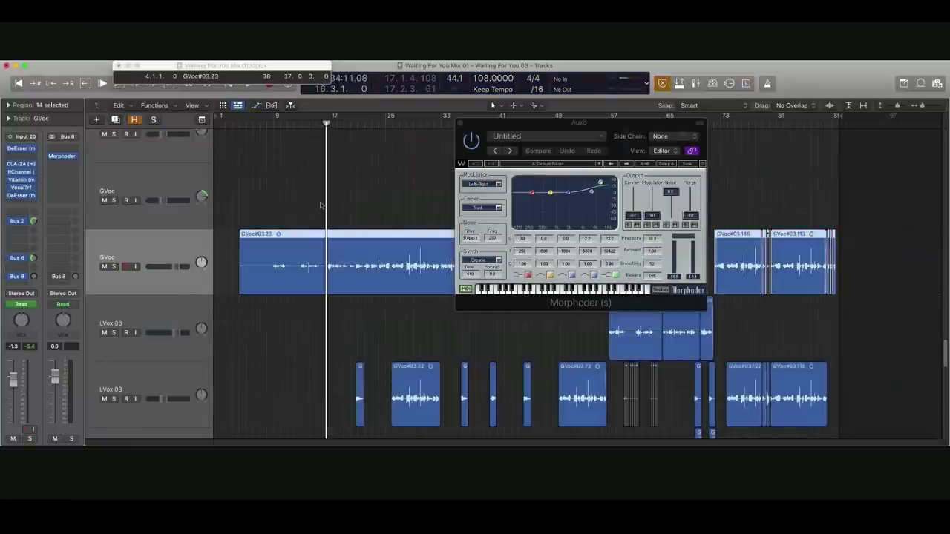
key("space")
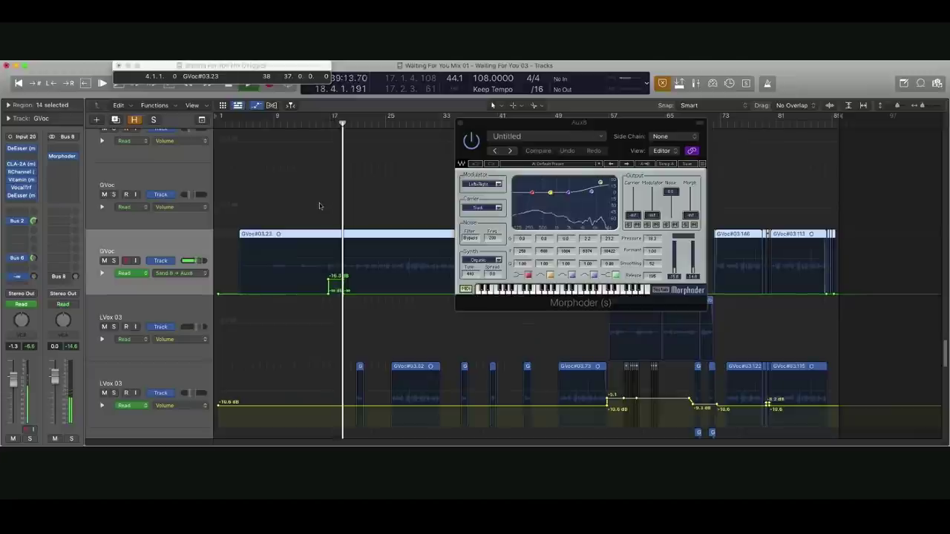
key("a")
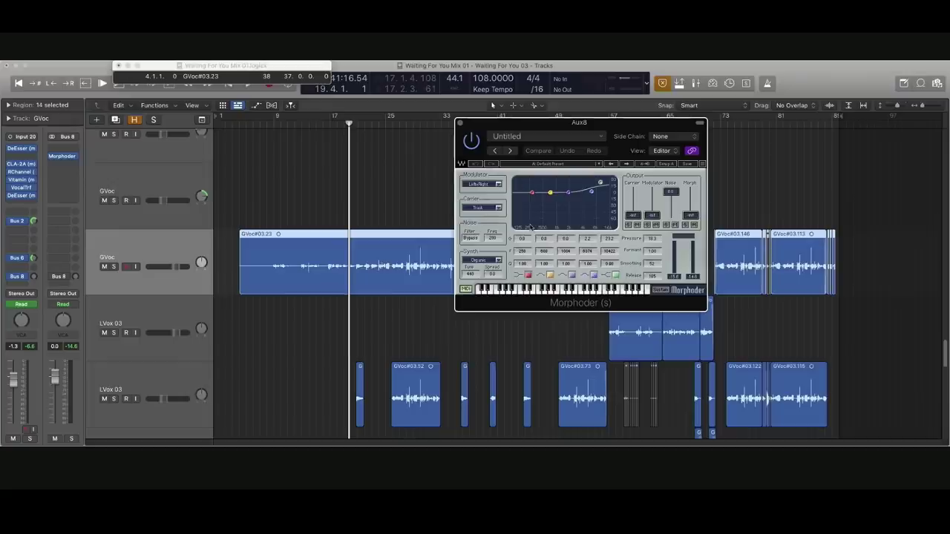
Step: Solo GVoc and its Bus 8 aux during playback and adjust the Release value in Morphoder
key("ctrl+s")
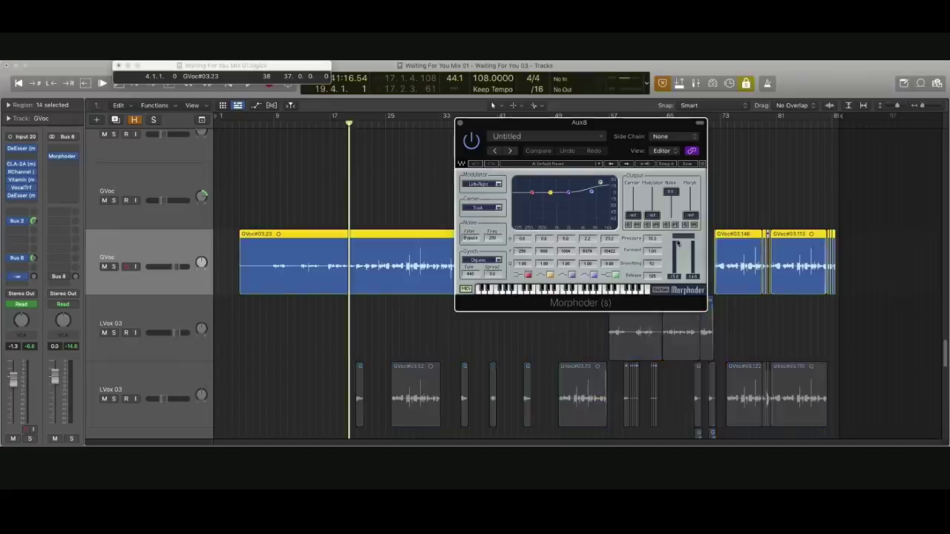
key("space")
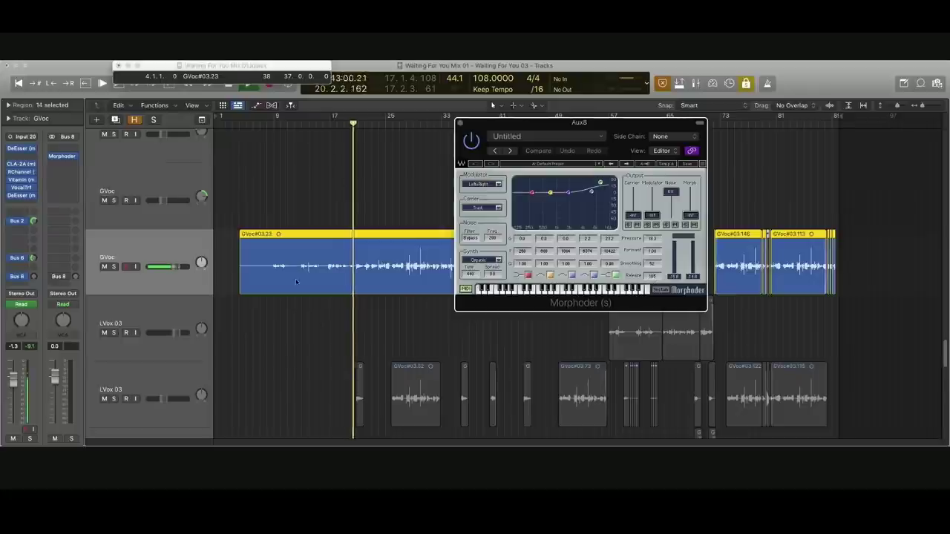
left_click(97, 322)
key("space")
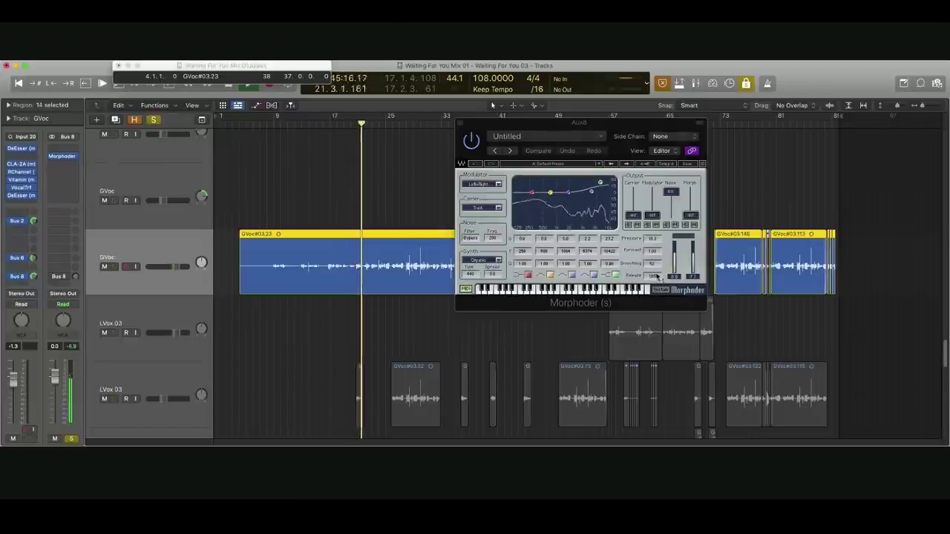
left_click_drag(653, 276, 654, 270)
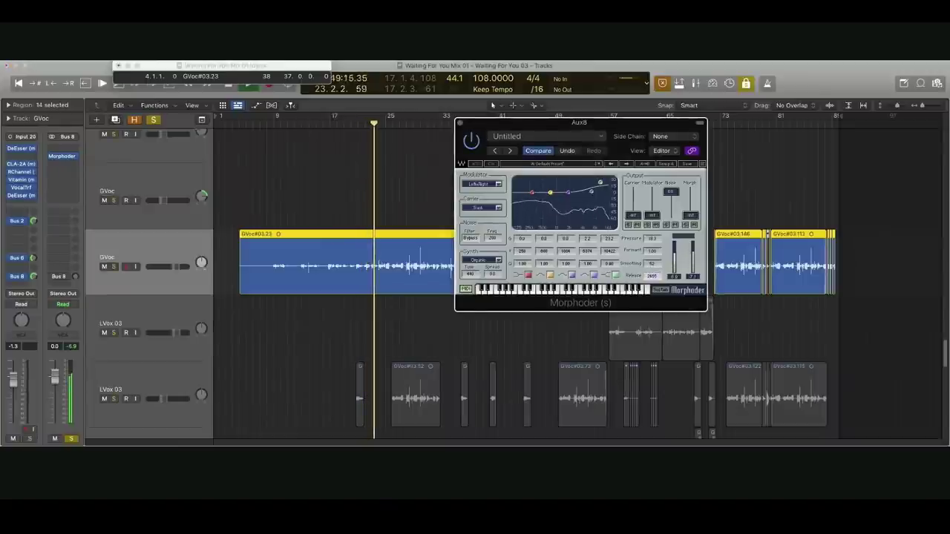
mouse_move(654, 278)
left_mouse_down()
mouse_move(644, 282)
mouse_move(650, 277)
left_mouse_up()
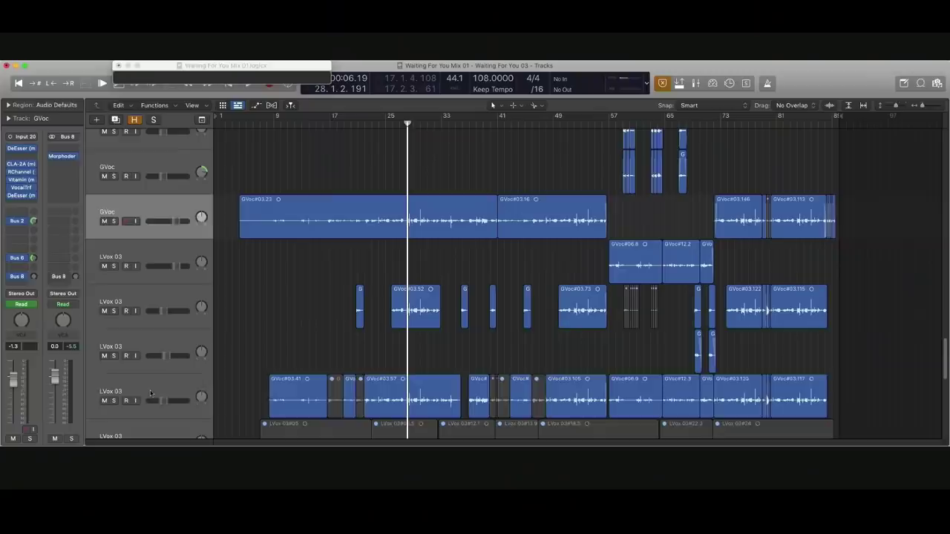
Step: Select the LVox 03 track with the GVoc#03.41 region and examine its Vocal Transformer and Vocal Rider settings
left_click(175, 394)
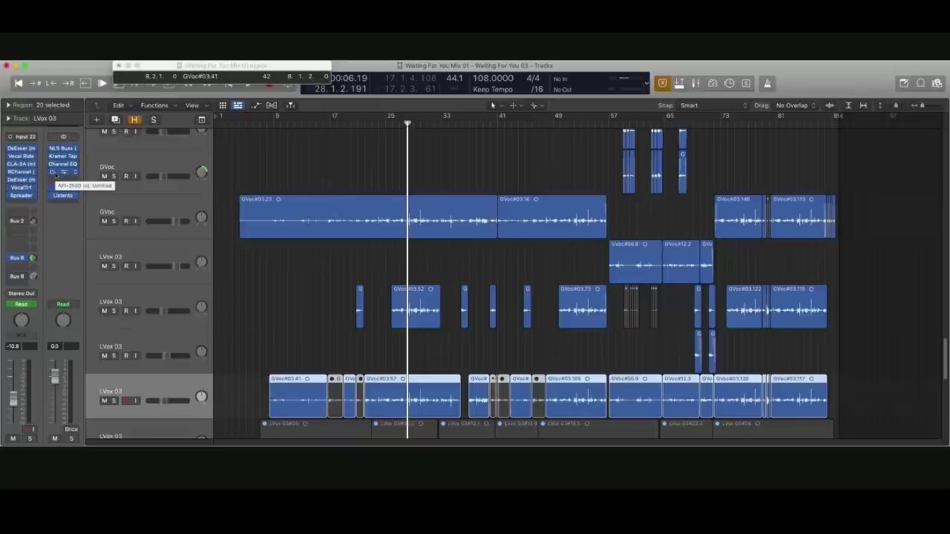
left_click(23, 188)
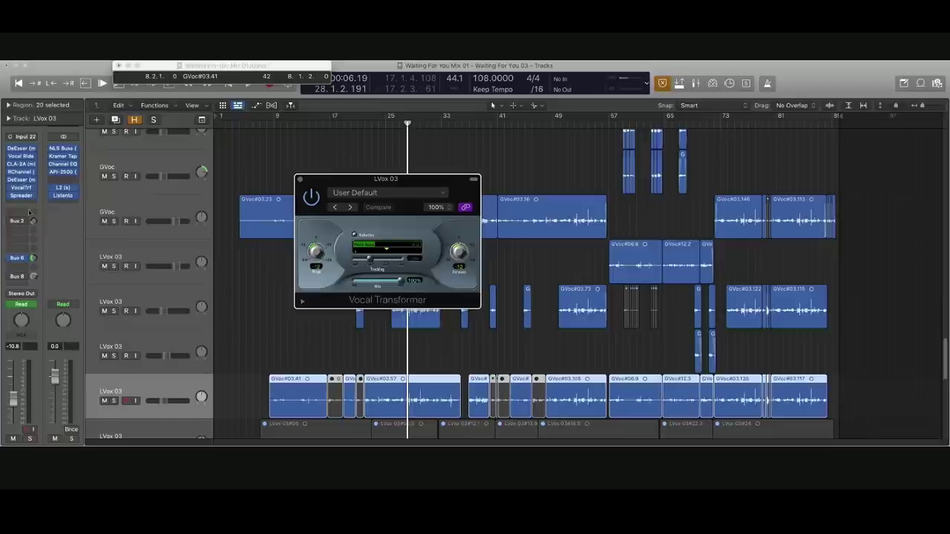
left_click(23, 157)
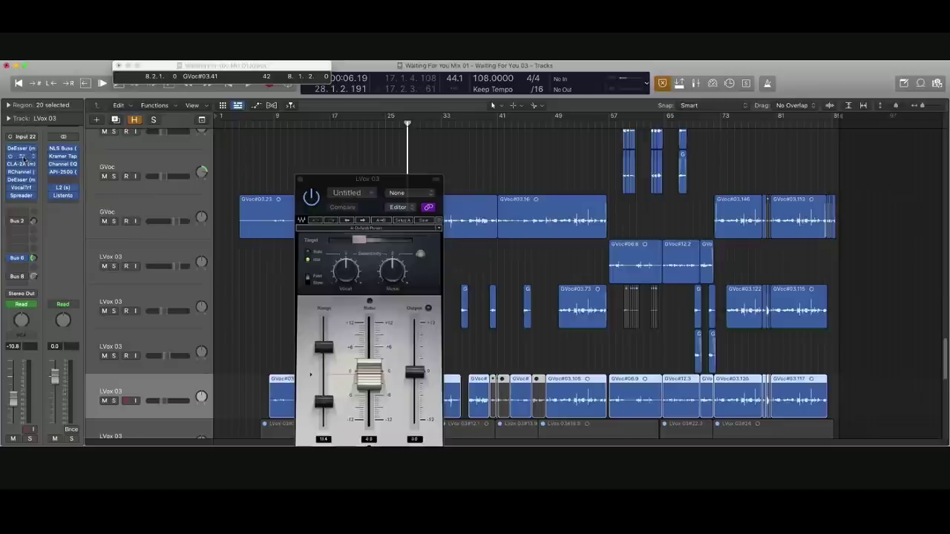
left_click_drag(357, 178, 539, 128)
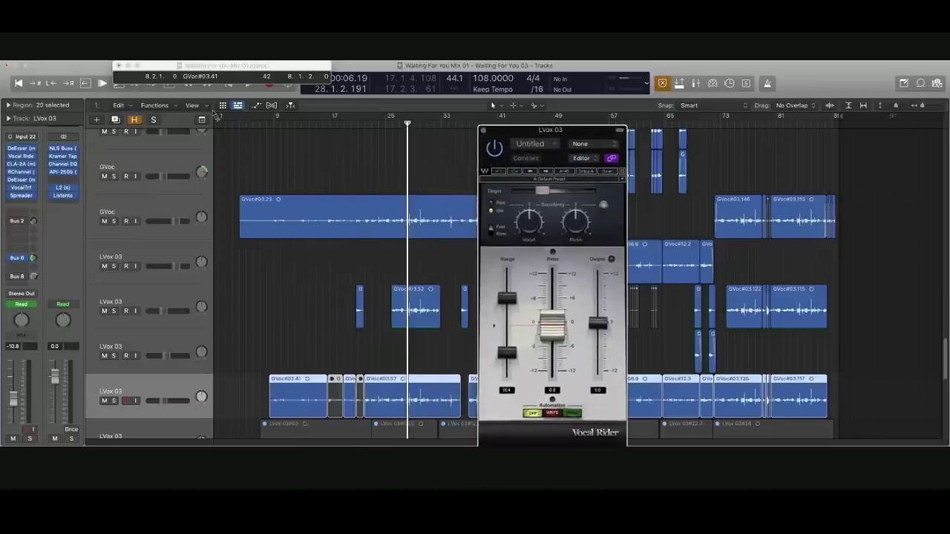
Step: Solo the selected LVox 03 track and play it from about bar 8
key("ctrl+s")
left_click(269, 127)
key("space")
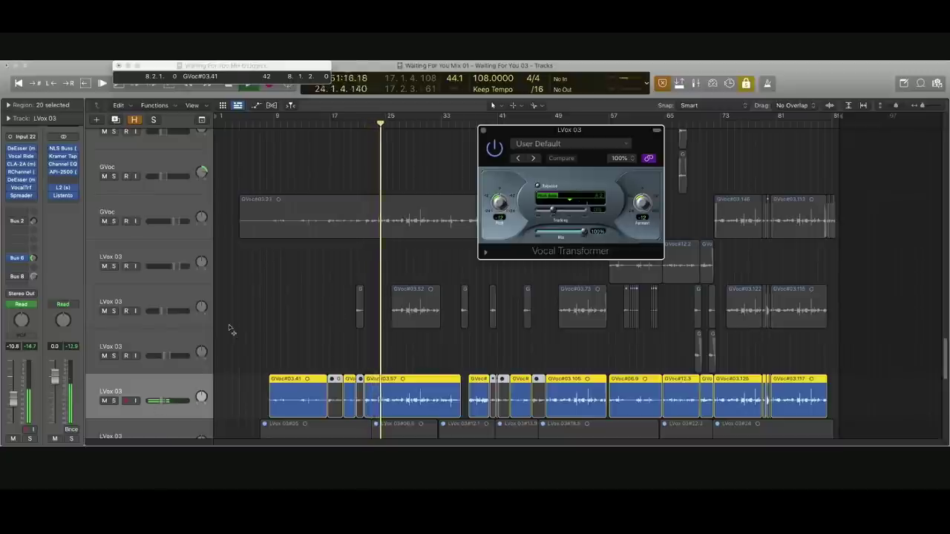
Step: Audition the LVox 03 track with the GVoc#03.41 region in solo, adding the main GVoc track to the soloed selection
key("s")
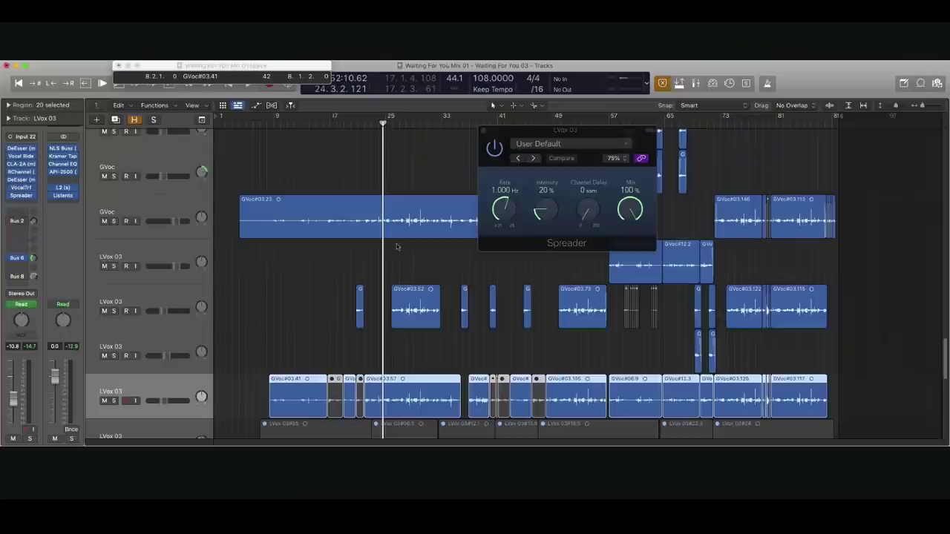
key("s")
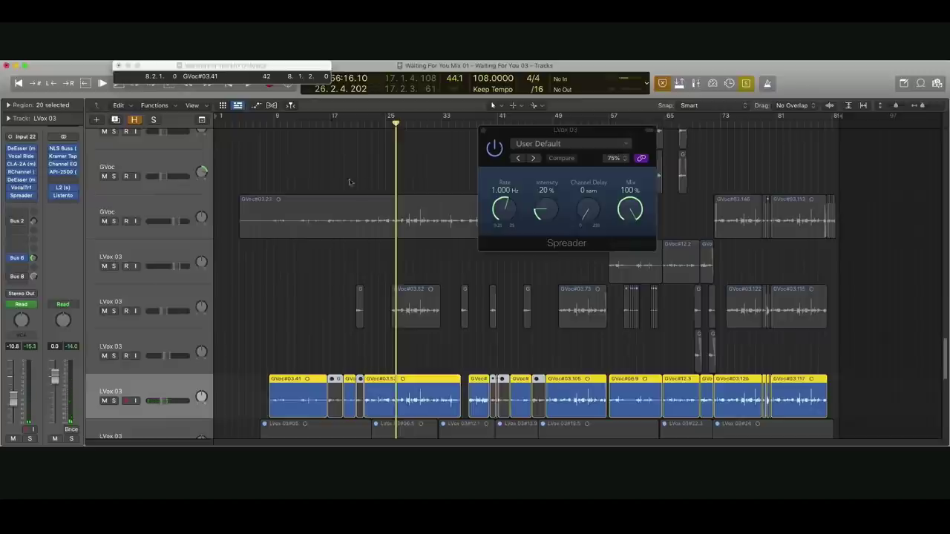
left_click(167, 208, "shift")
key("space")
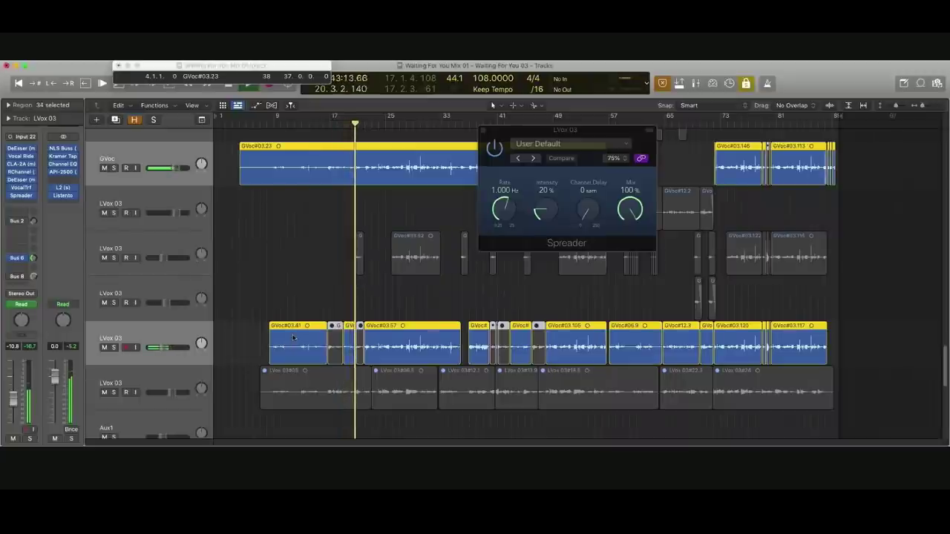
Step: Solo the GVoc#03.23 and GVoc#03.56 regions together and play them from about bar 20
left_click(360, 254)
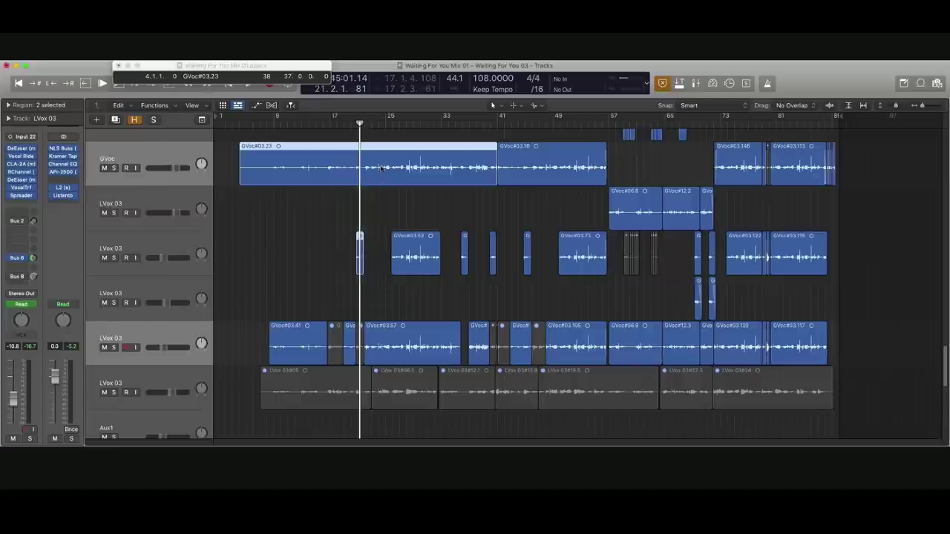
left_click_drag(440, 190, 333, 308)
key("ctrl+s")
left_click(366, 120)
key("space")
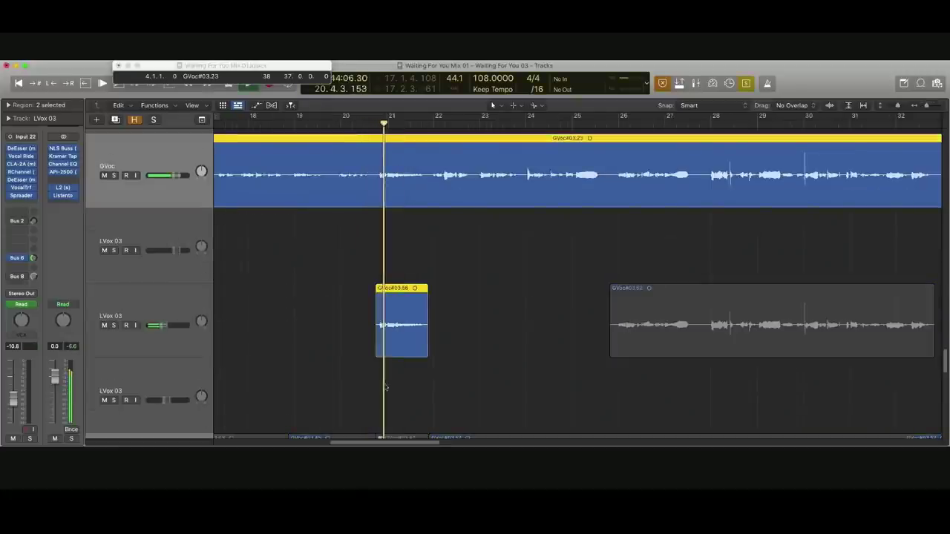
key("space")
key("ctrl+s")
Step: Select the LVox 03 track with the GVoc#03.56 region, examine its Vocal Transformer settings, and place the playhead at about bar 20
left_click(171, 300)
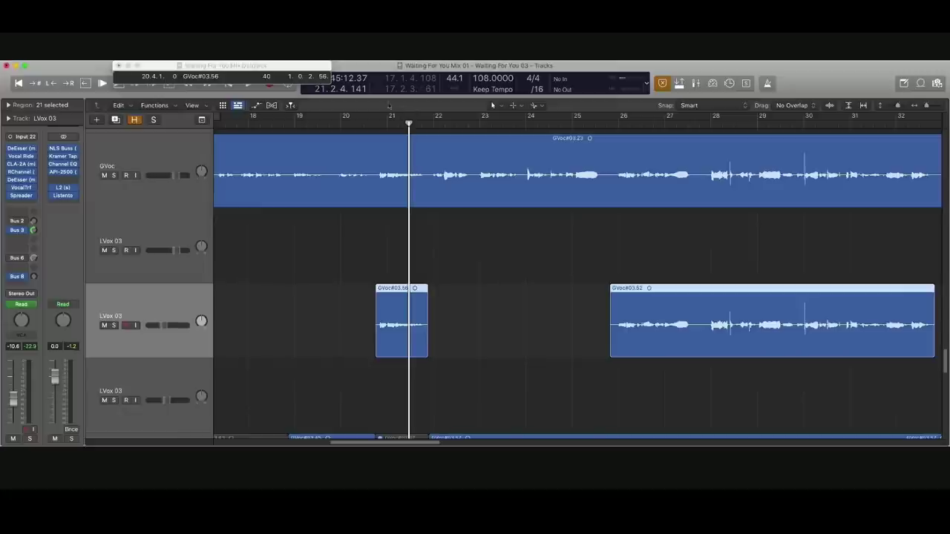
left_click(22, 189)
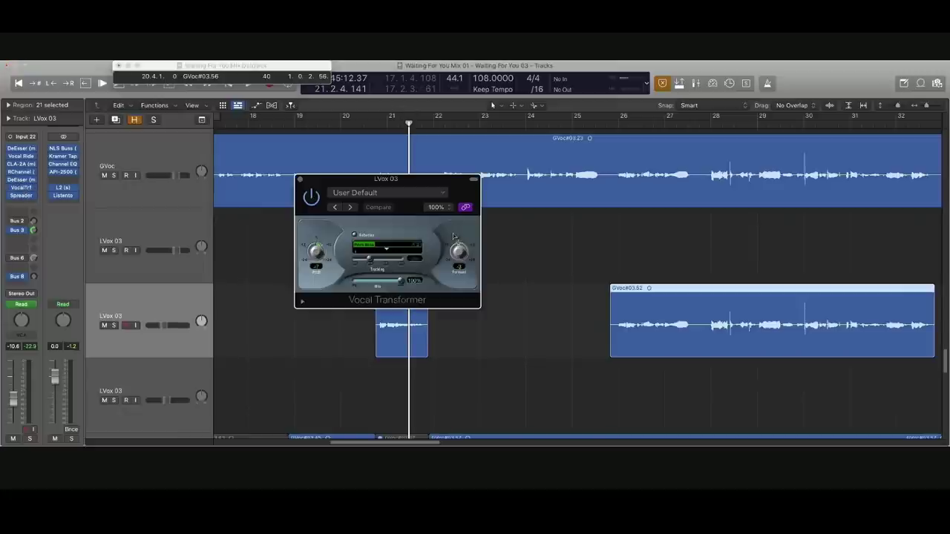
left_click_drag(379, 180, 254, 151)
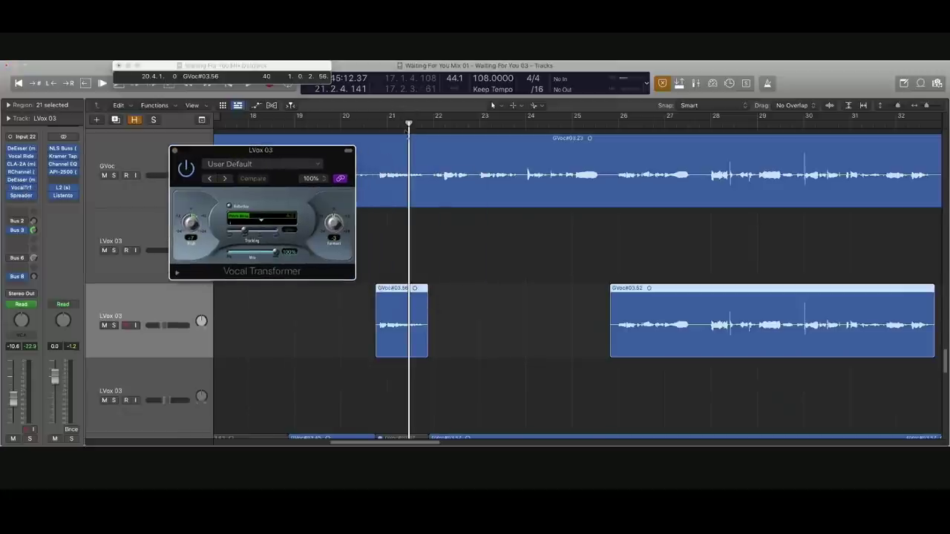
left_click(369, 124)
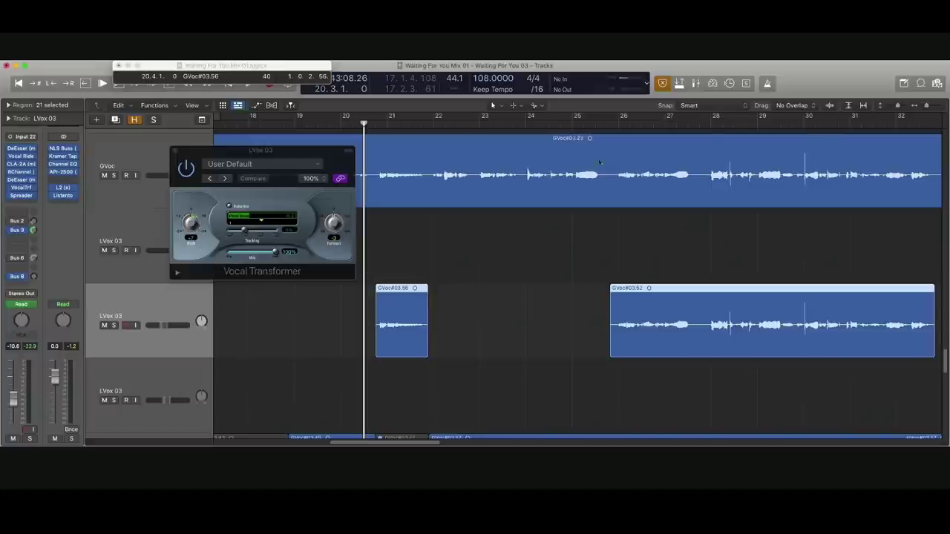
Step: Solo the GVoc#03.52 harmony regions from about bar 26, and replay them with the main GVoc#03.23 region added
left_click(619, 119)
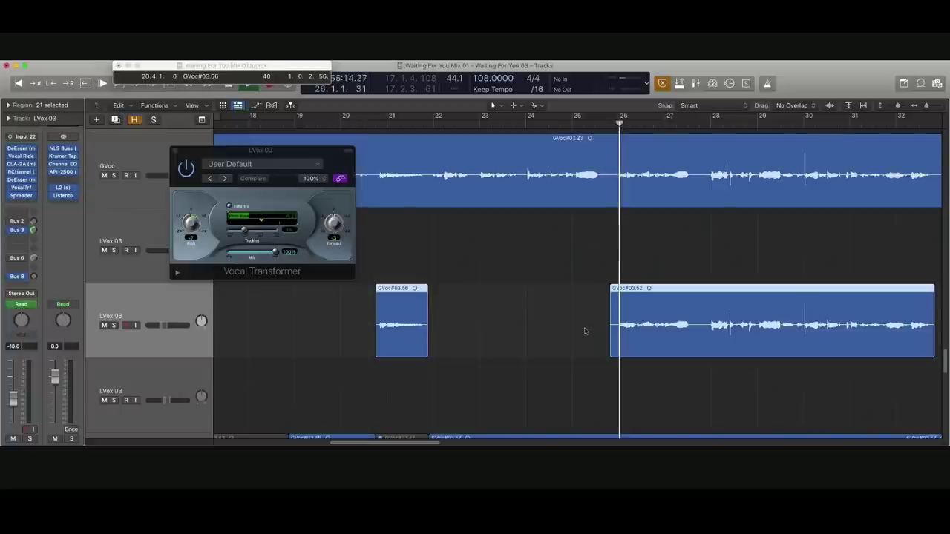
key("ctrl+s")
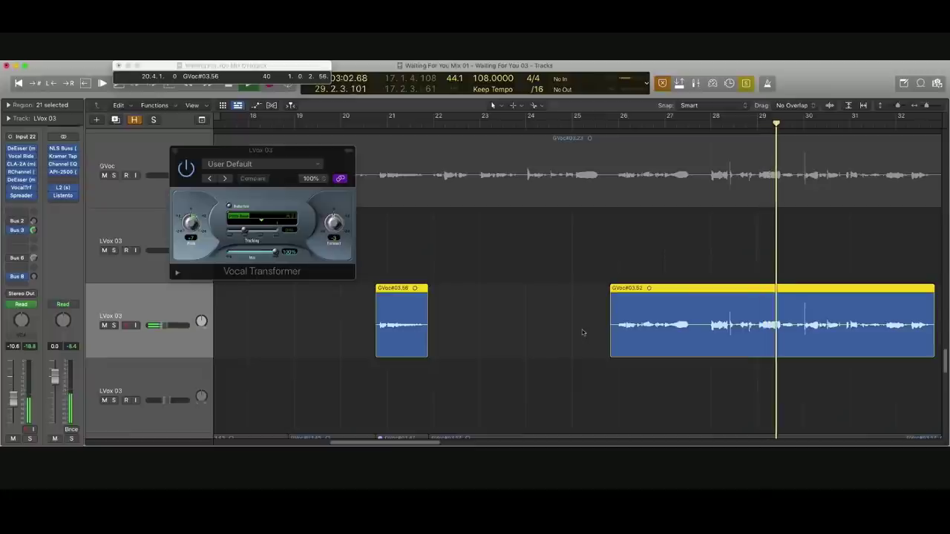
key("super+Left")
left_click(476, 138, "shift")
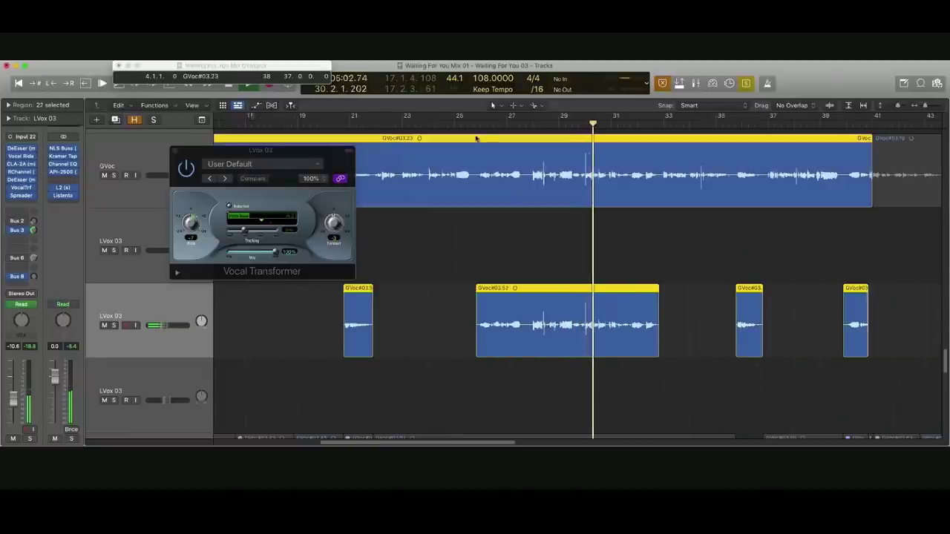
left_click(476, 116)
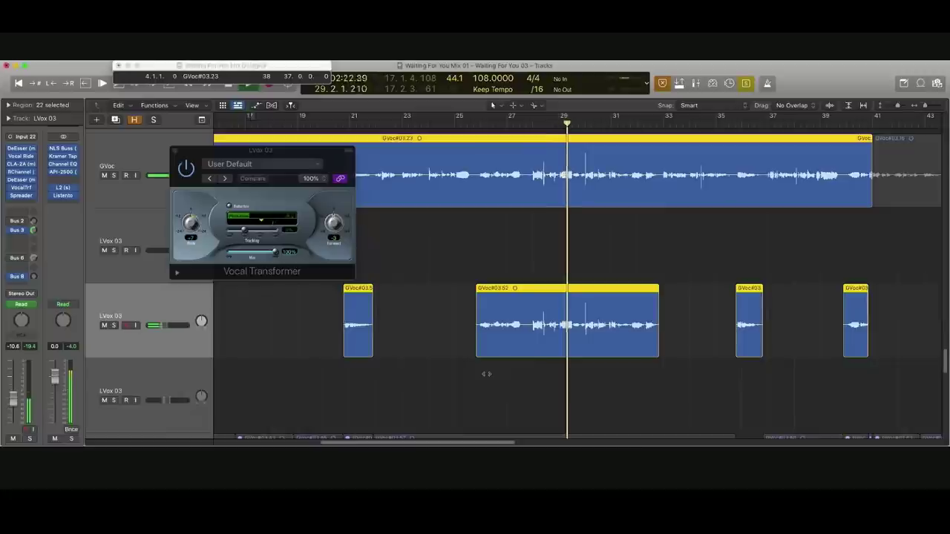
Step: Close Vocal Transformer and audition the GVoc and both LVox 03 harmony tracks' regions in solo up to about bar 35
left_click(175, 151)
key("z")
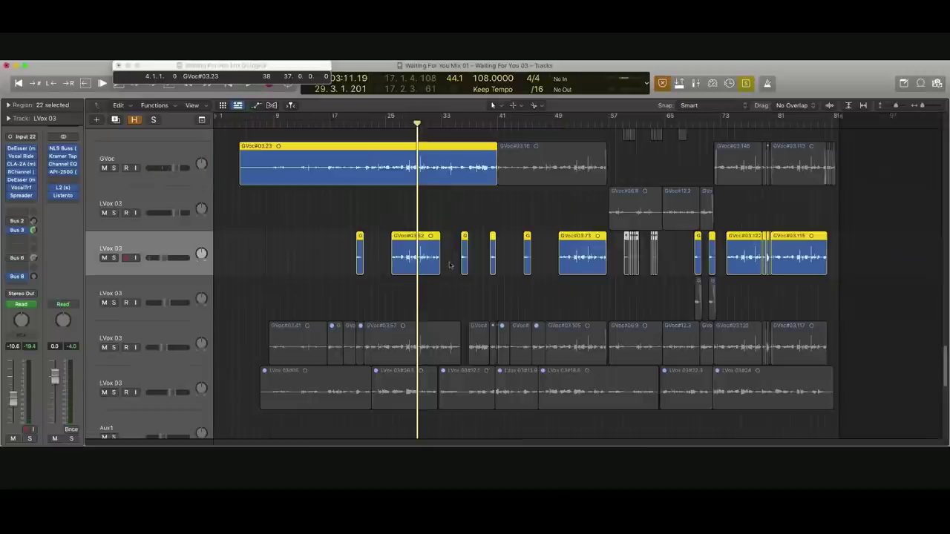
left_click_drag(224, 166, 449, 353)
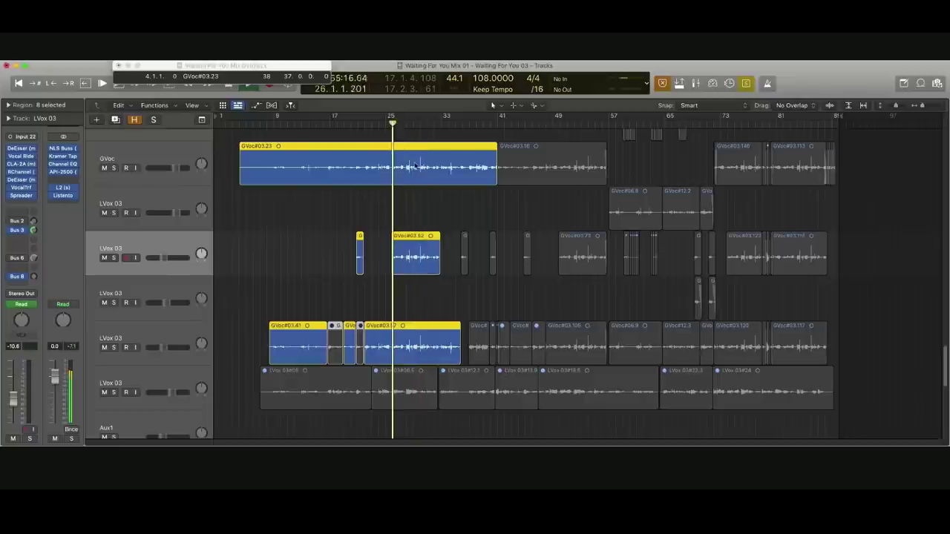
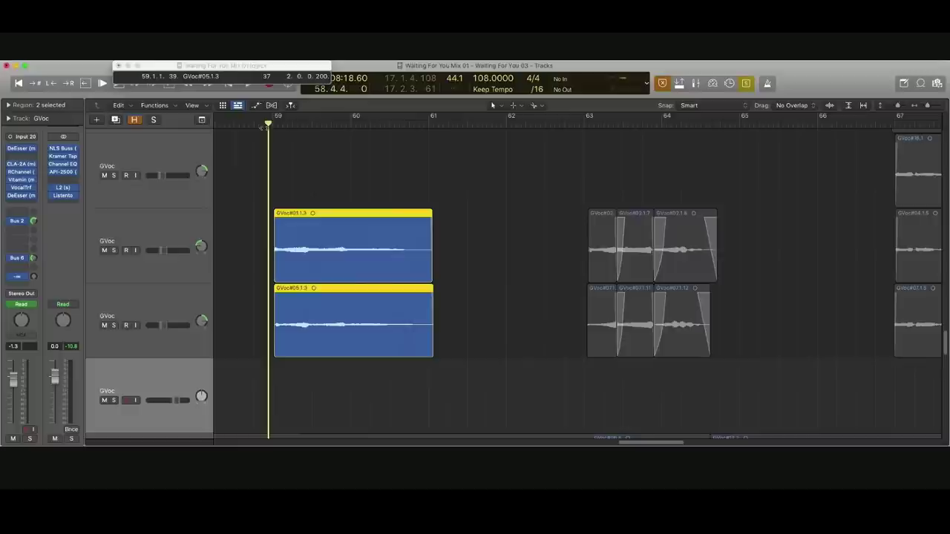
Step: Play the chopped and faded GVoc regions at bar 59 in solo, and play the full mix from about bar 57
key("space")
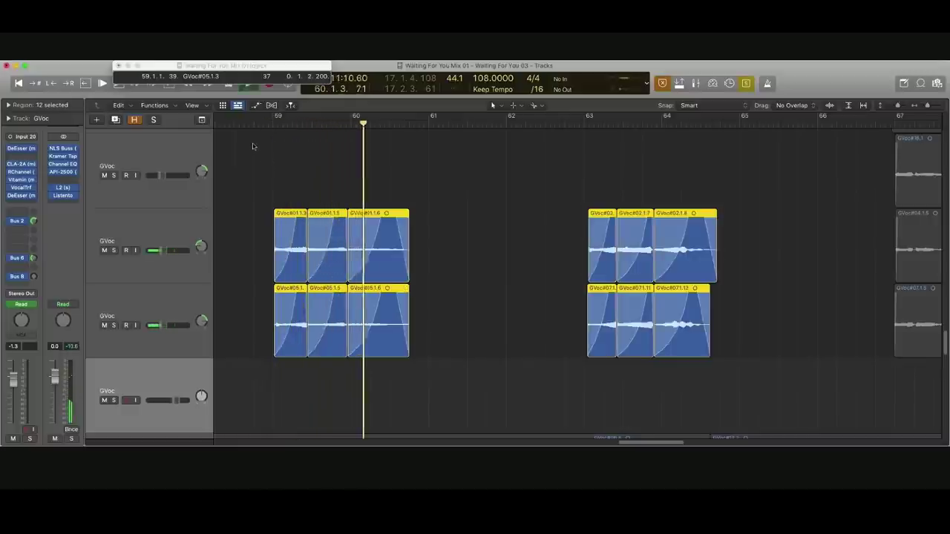
key("z")
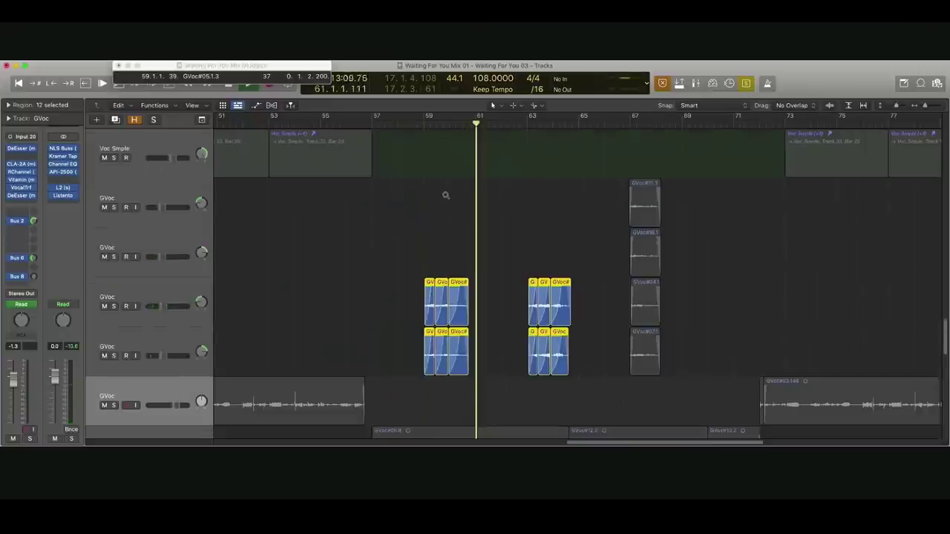
left_click(374, 124)
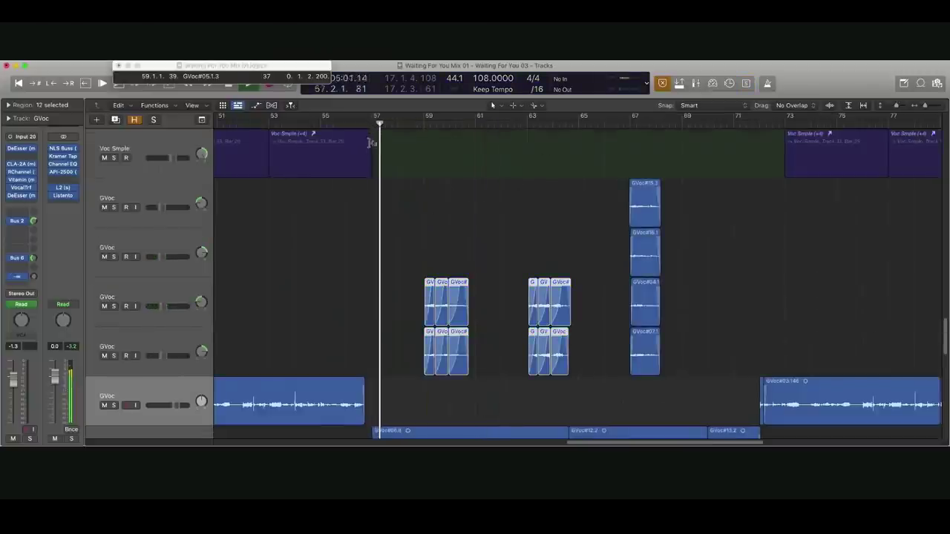
Step: Locate and select the ETE Midsyn track, solo its two regions and play them from about bar 57
key("z")
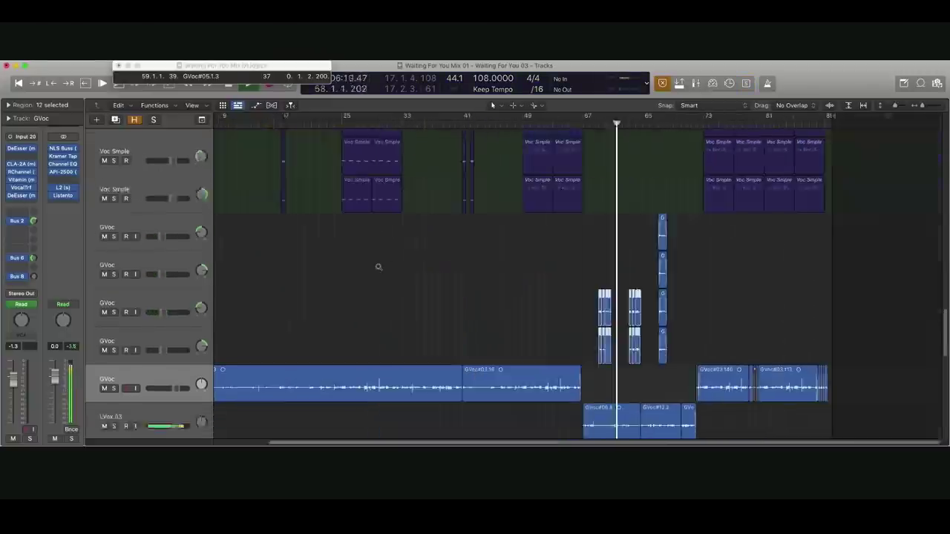
scroll(564, 305, "down", 8)
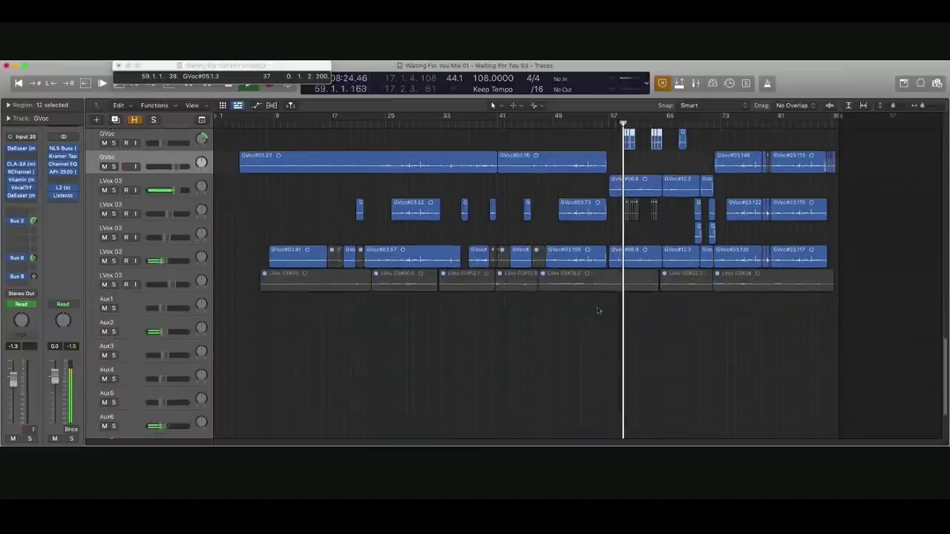
scroll(606, 295, "up", 6)
scroll(652, 279, "up", 6)
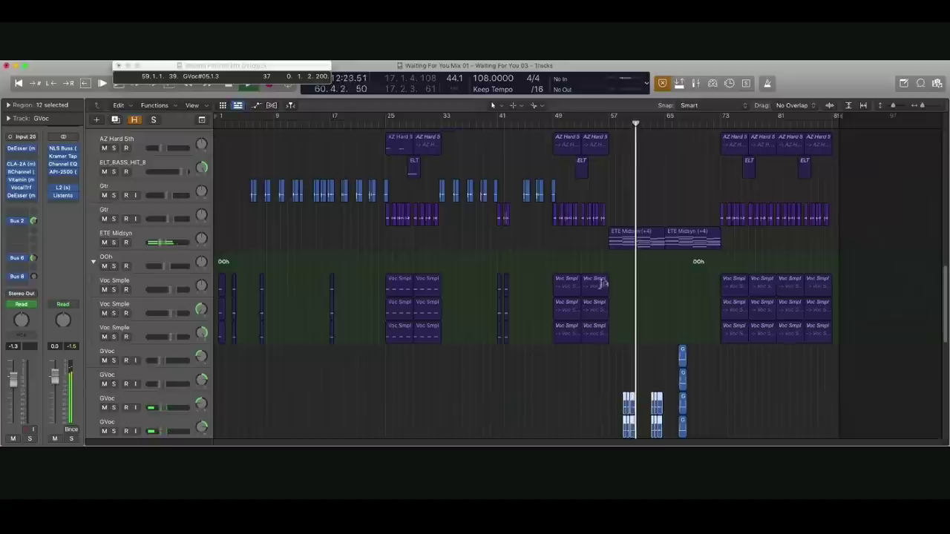
scroll(612, 287, "down", 3)
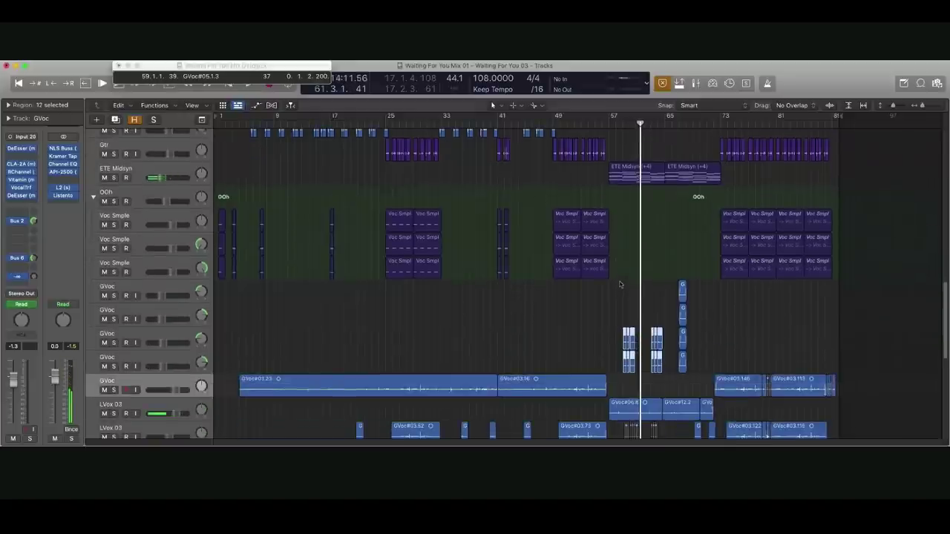
scroll(620, 285, "up", 3)
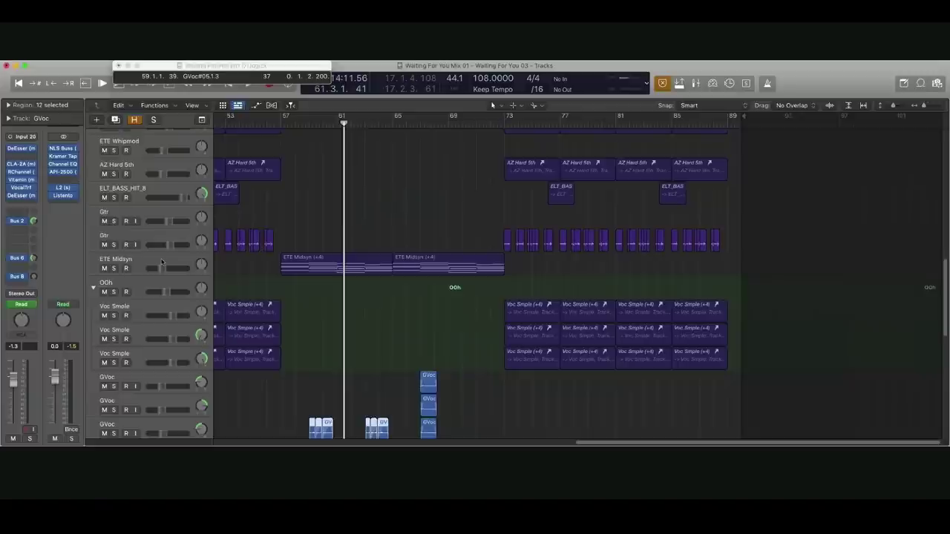
left_click(162, 261)
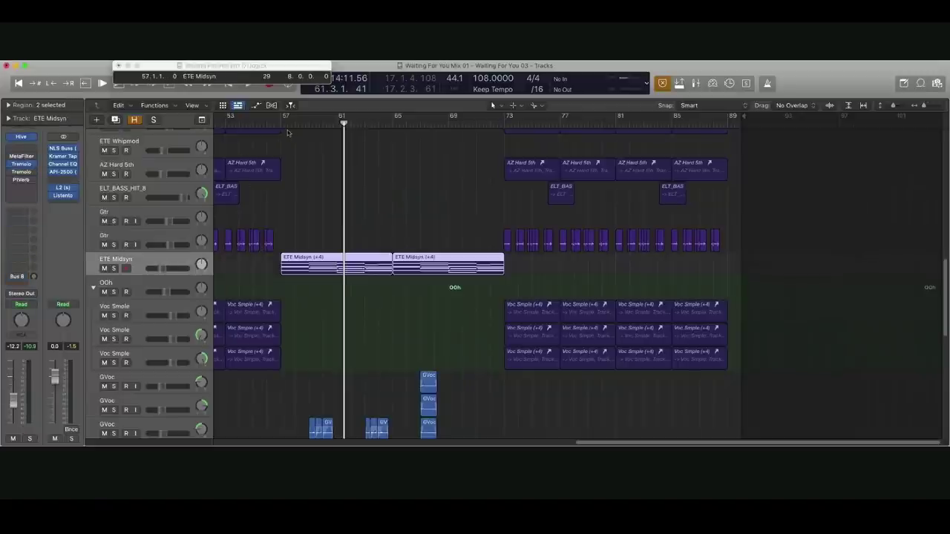
key("ctrl+s")
left_click(281, 124)
key("space")
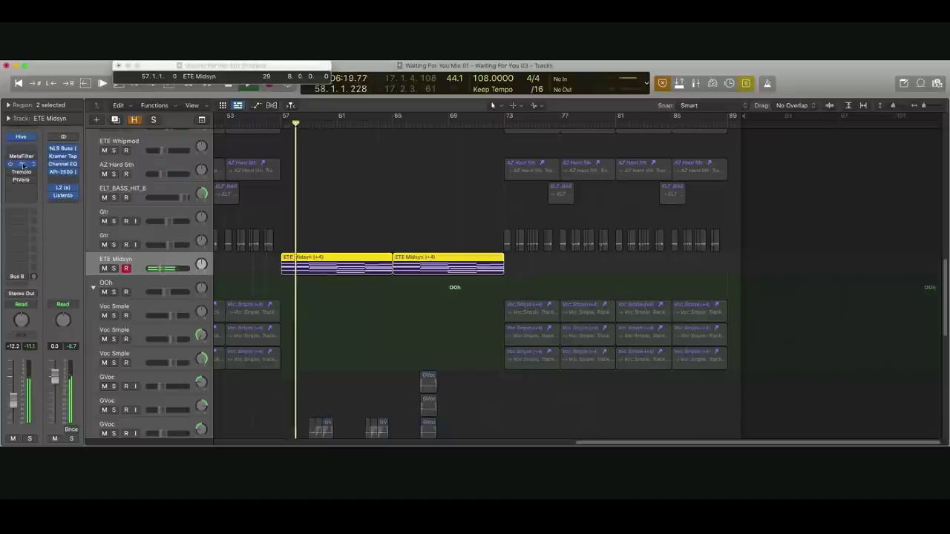
Step: Examine the ETE Midsyn track's Tremolo and Hive 2 settings and close the plug-in window
left_click(22, 171)
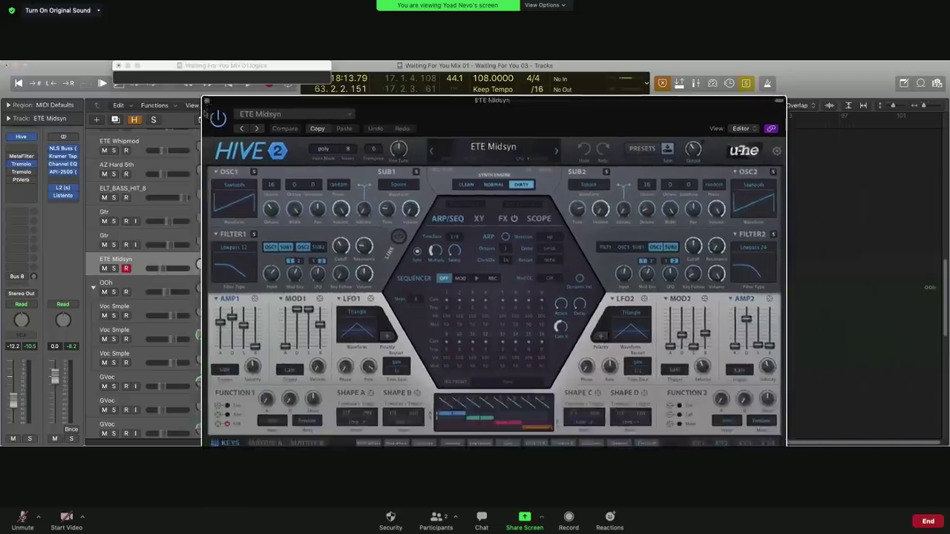
left_click_drag(205, 96, 194, 92)
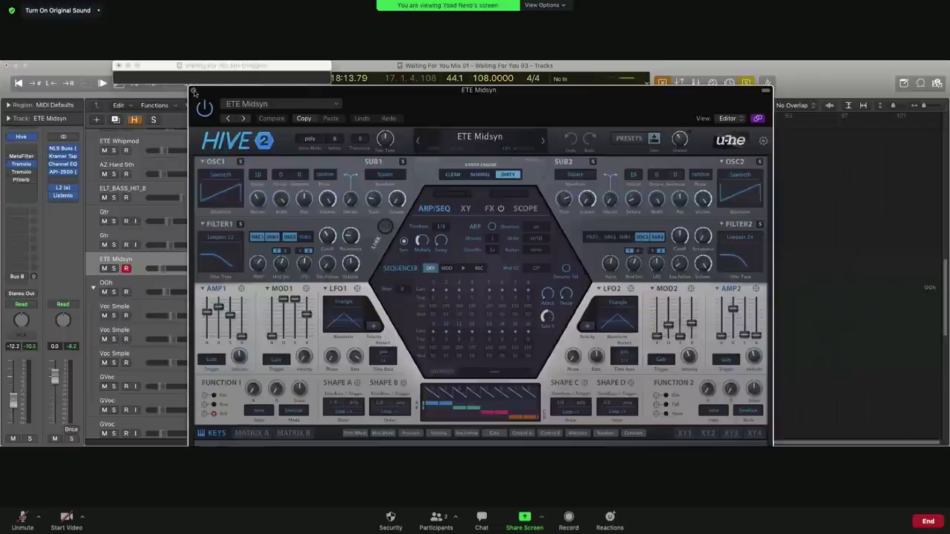
left_click(194, 92)
Step: Solo the eight Race Car Drive By regions from about bar 57, followed by the two Snr Roll1 regions near bars 54 and 58
scroll(401, 308, "up", 5)
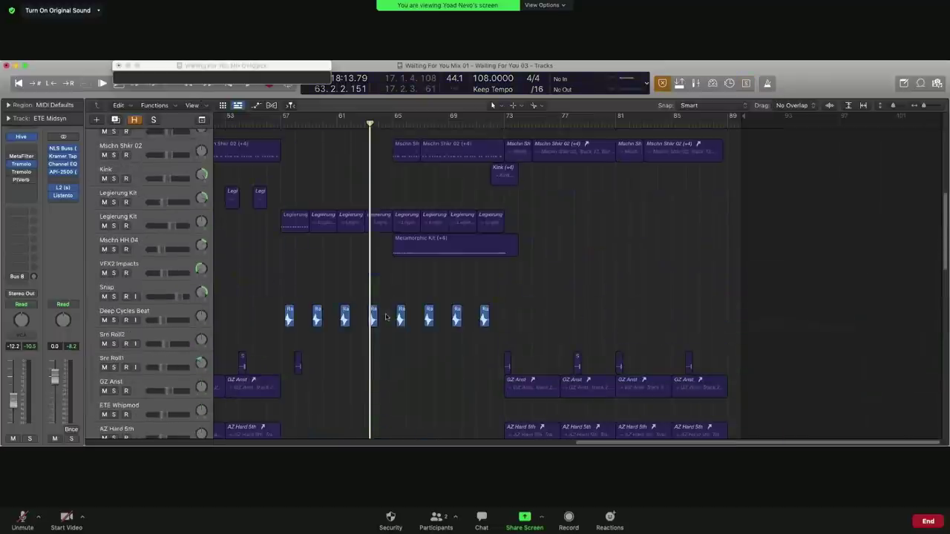
scroll(385, 317, "down", 3)
left_click_drag(530, 235, 222, 271)
key("ctrl+s")
left_click(330, 122)
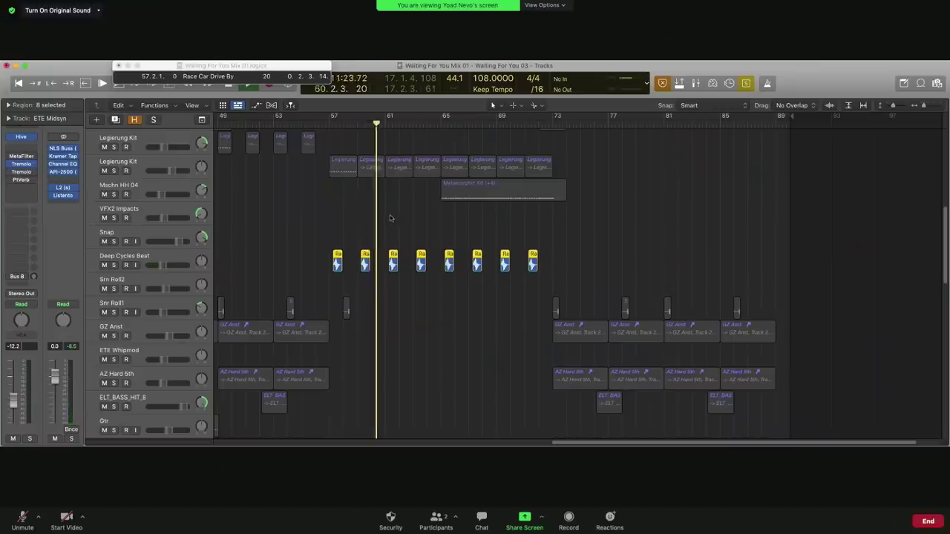
left_click_drag(359, 312, 282, 306)
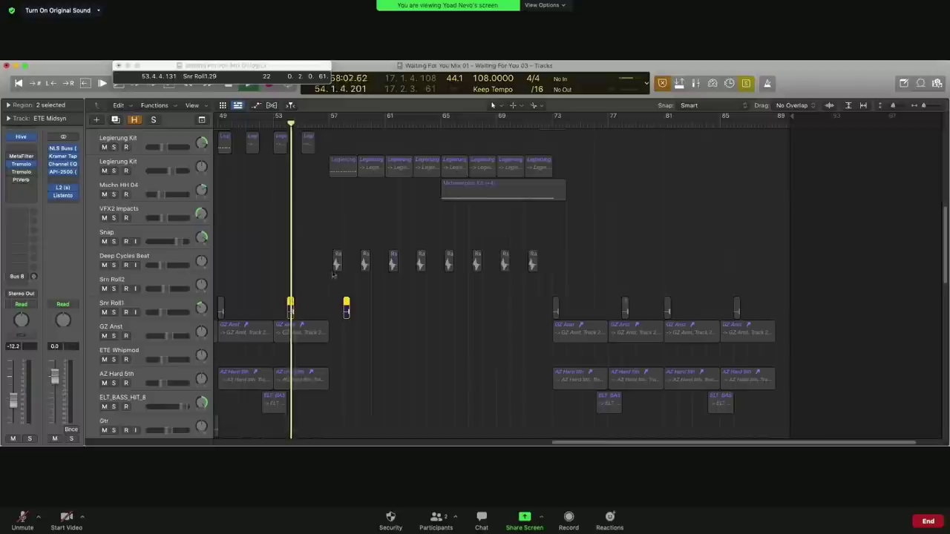
Step: Play the Metamorphic Kit region in solo from bar 65, adding the eight Legierung Kit regions starting at bar 57
scroll(420, 198, "up", 3)
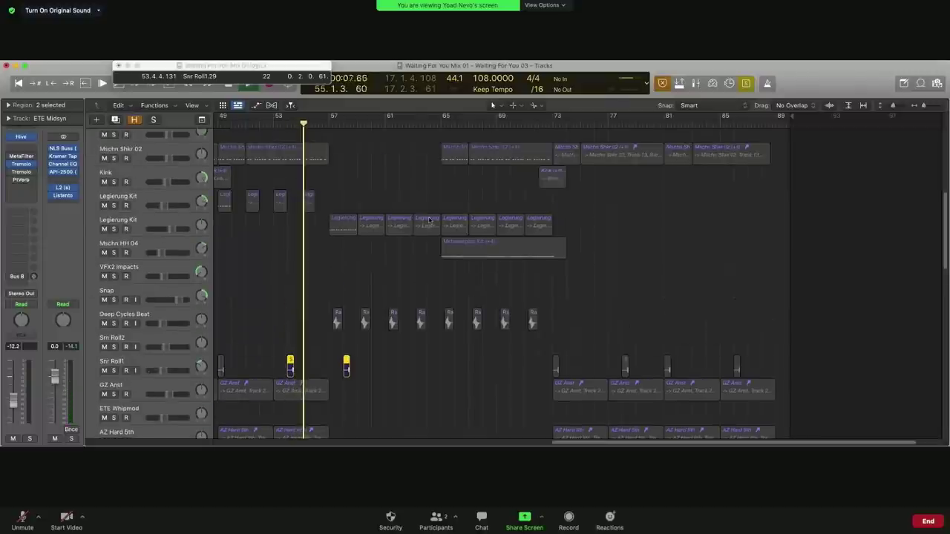
scroll(504, 224, "down", 1)
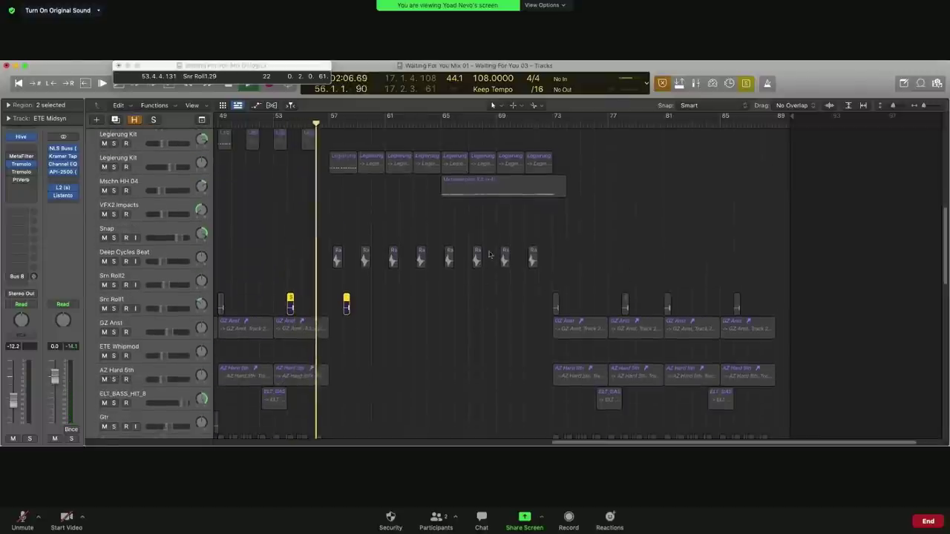
left_click(505, 224)
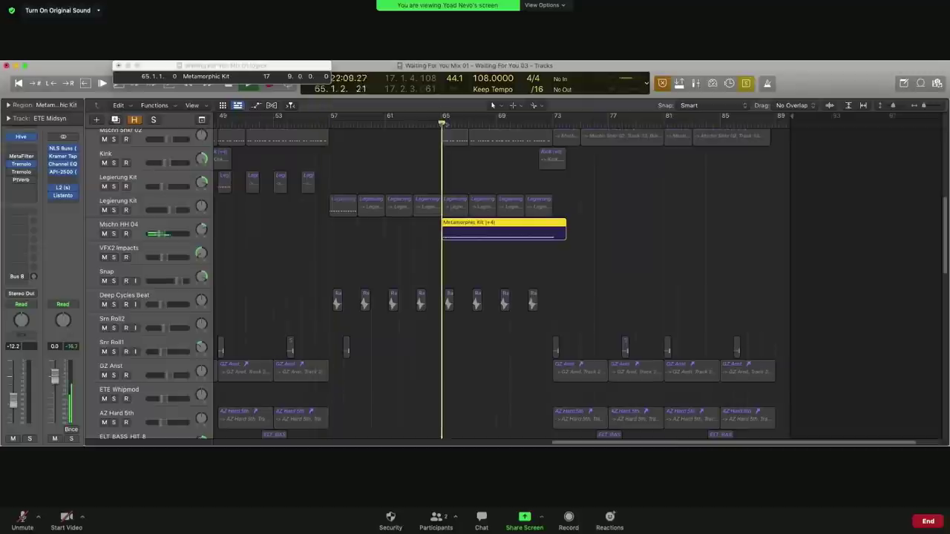
left_click_drag(577, 195, 321, 238)
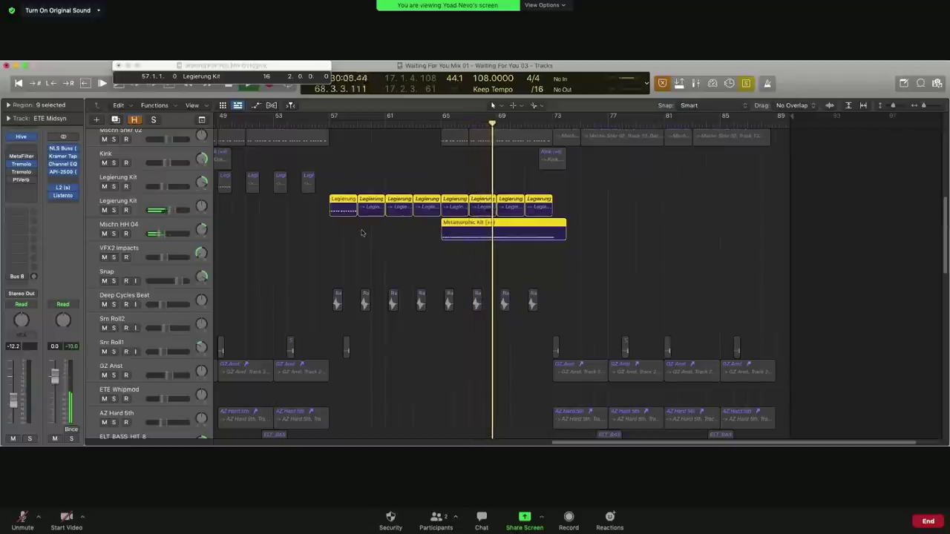
Step: Zoom in on the Metamorphic Kit region on the Mschn HH 04 track, examine its notes in the Piano Roll and close the editor
left_click(457, 231)
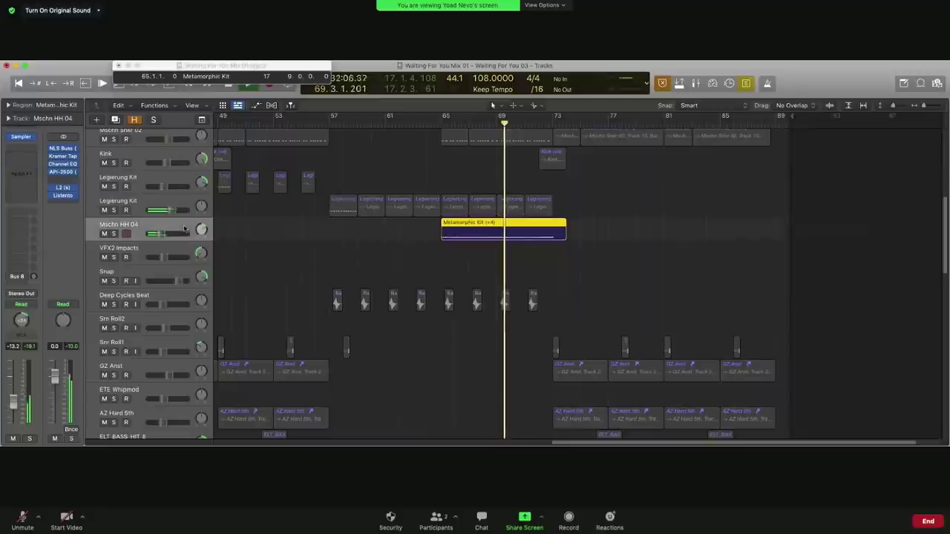
key("a")
key("z")
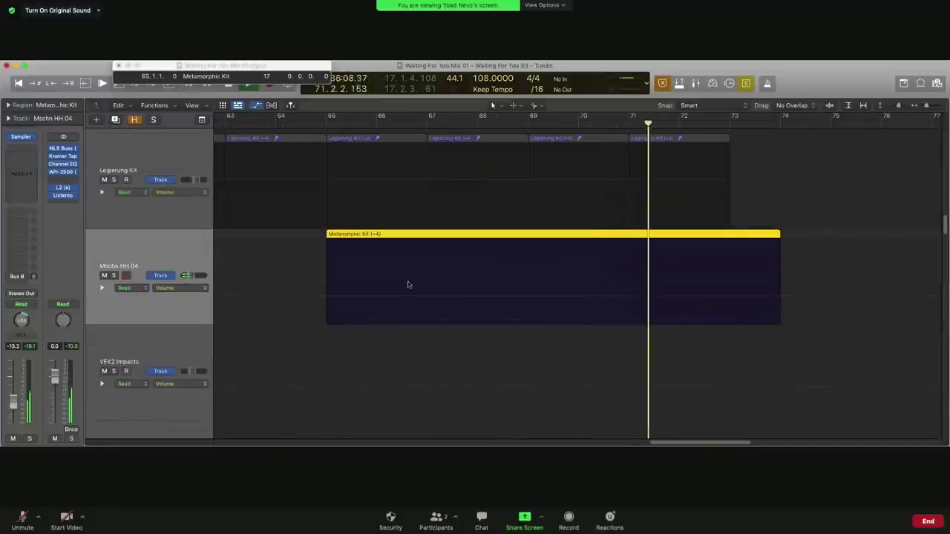
double_click(399, 236)
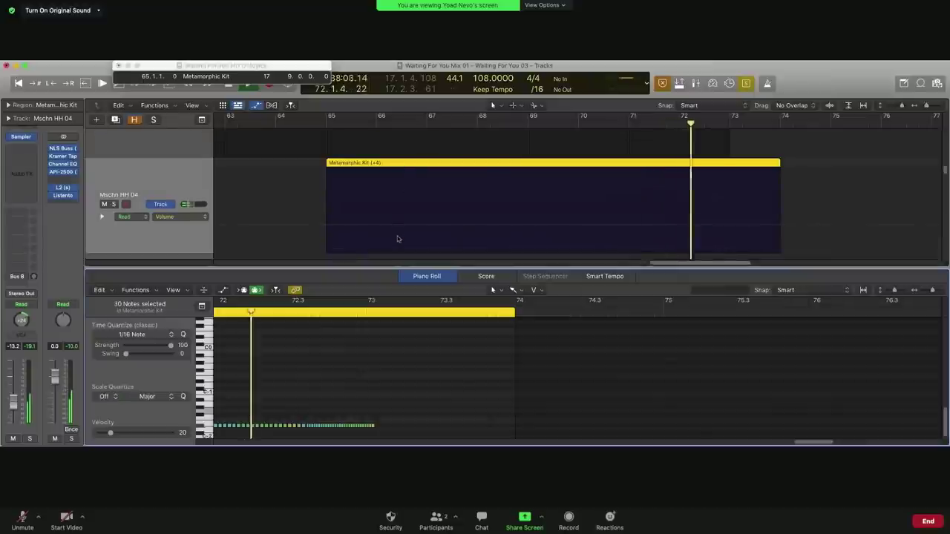
key("e")
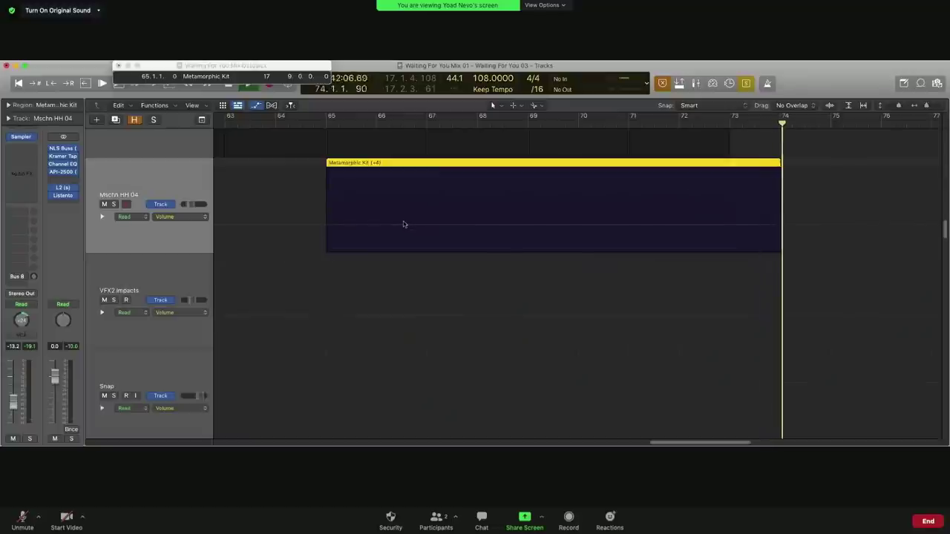
left_click(400, 226)
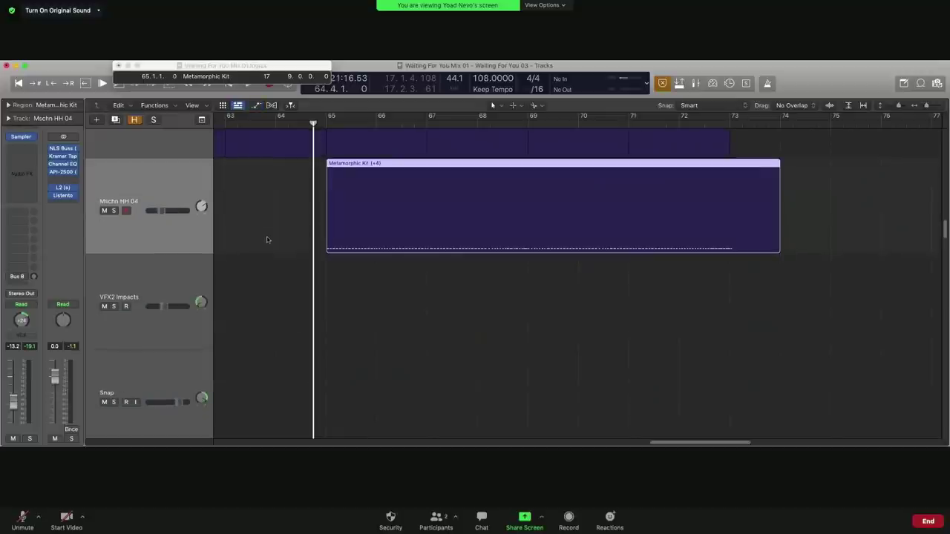
Step: Play the eight Legierung Kit regions in solo from bar 57, switching solo off to hear them in the full mix
scroll(266, 240, "up", 3)
left_click(282, 250, "ctrl+alt")
left_click_drag(583, 196, 332, 150)
key("shift+Home")
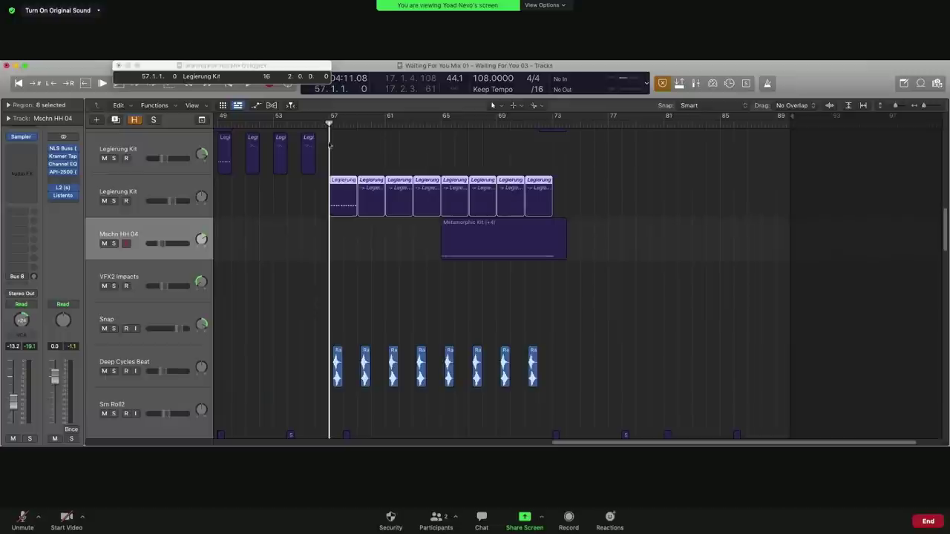
key("ctrl+s")
key("space")
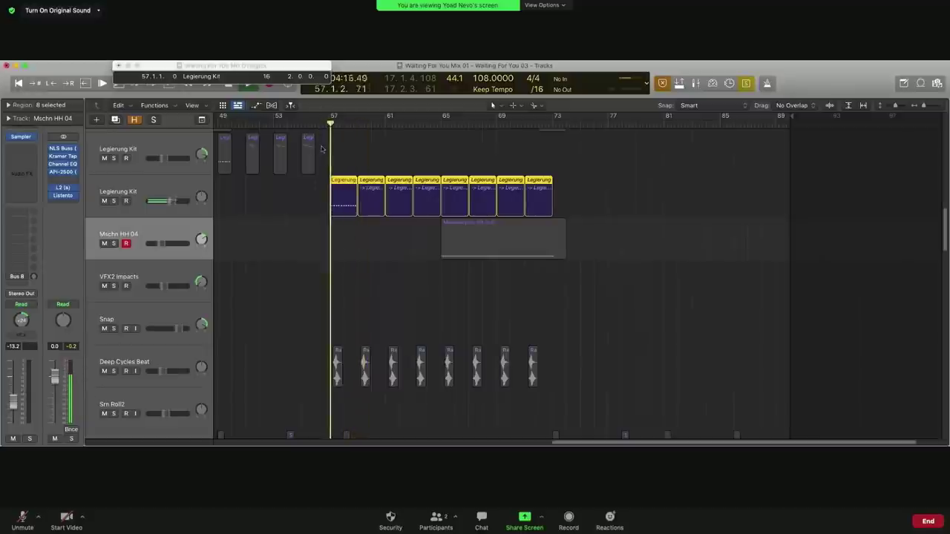
key("ctrl+s")
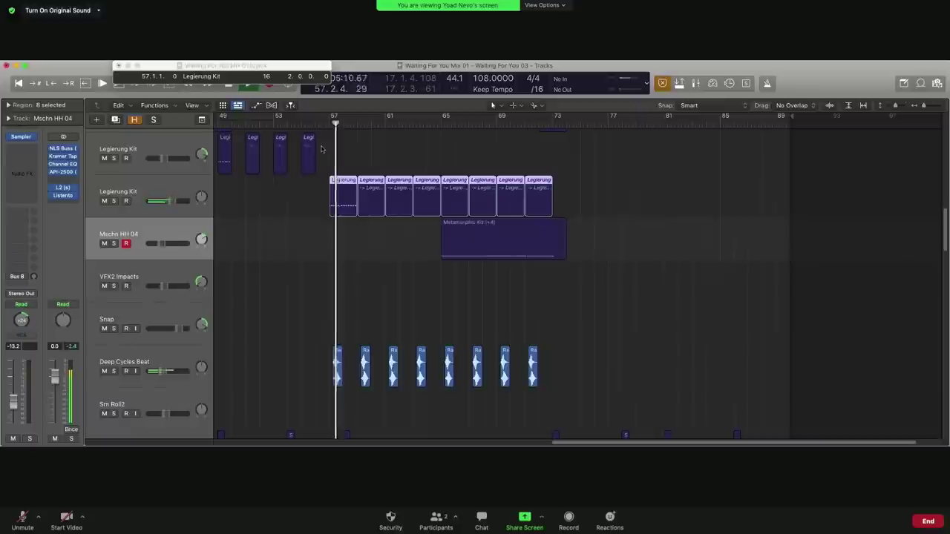
Step: Solo the Snr Roll3 region at bar 57, select its track and examine its SilverVerb plug-in
scroll(323, 152, "up", 5)
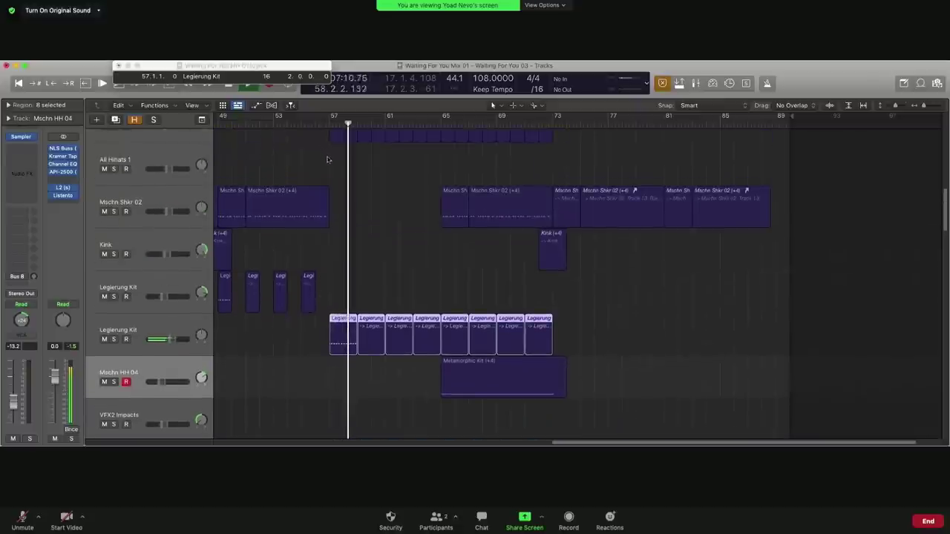
scroll(327, 159, "up", 5)
left_click(338, 228)
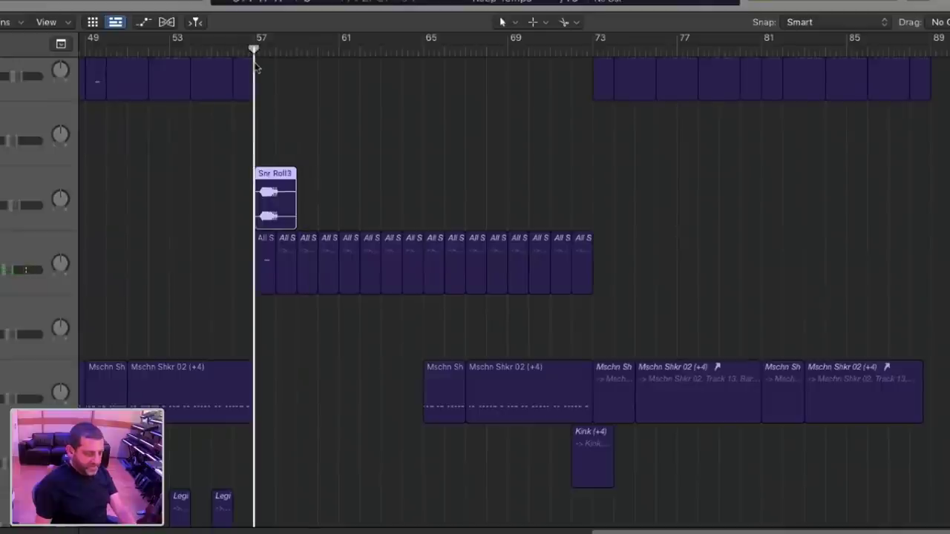
key("ctrl+s")
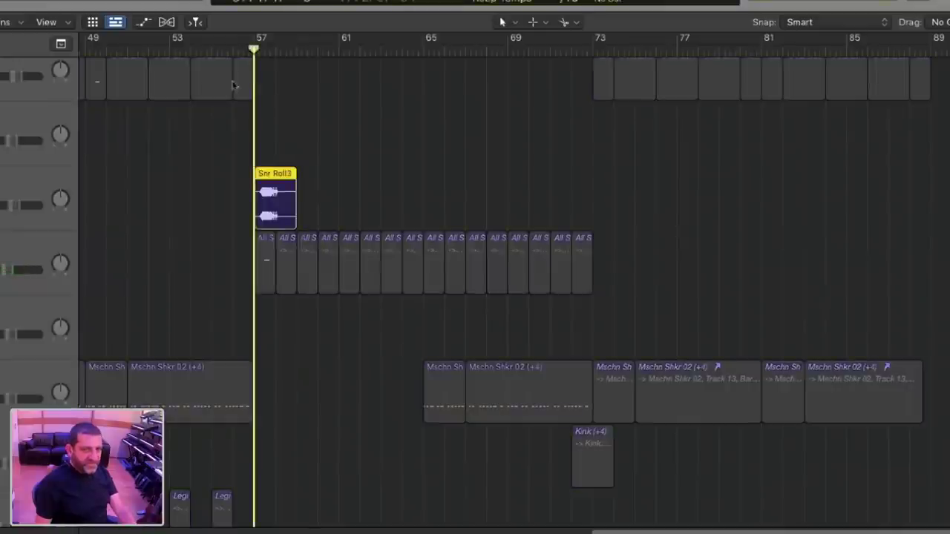
left_click(183, 208)
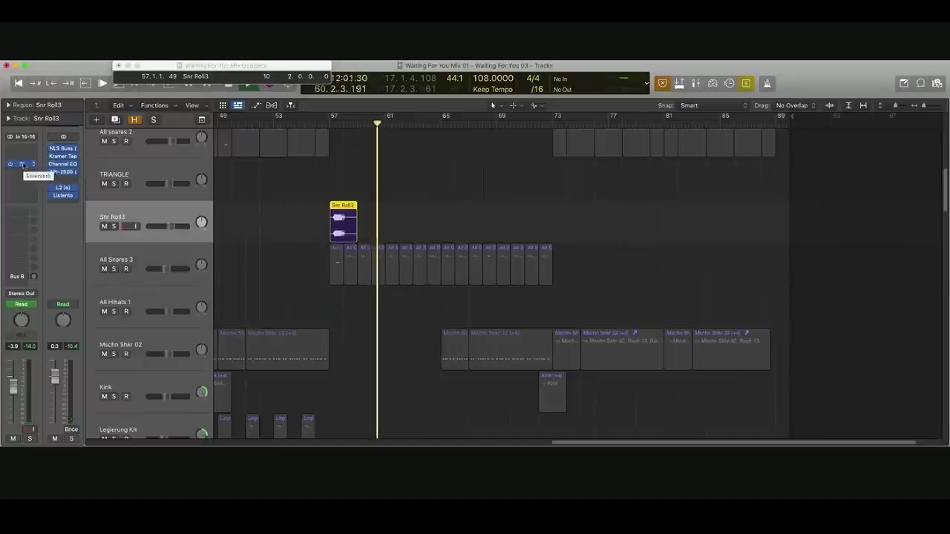
left_click(23, 165)
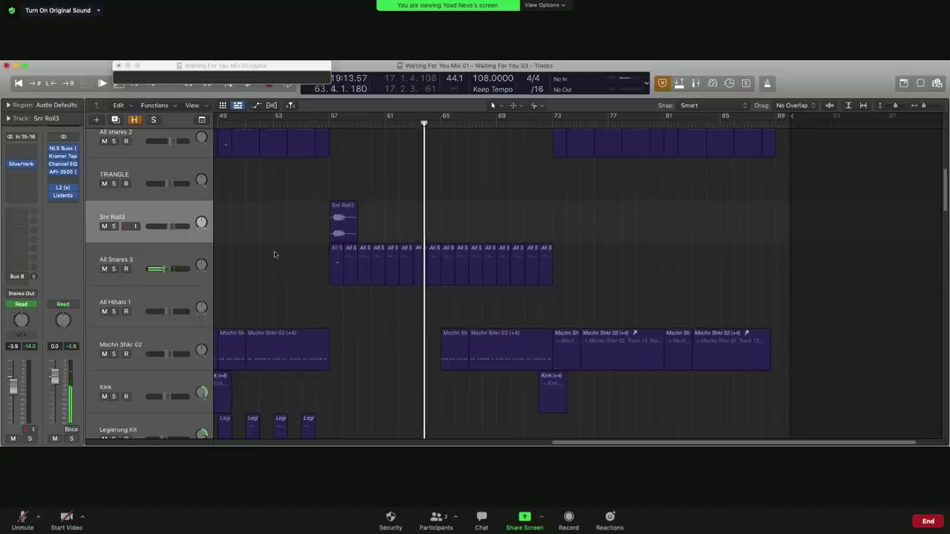
Step: Look over the whole arrangement, from the drum tracks down to the vocal tracks and back up
left_click(273, 259, "ctrl+alt")
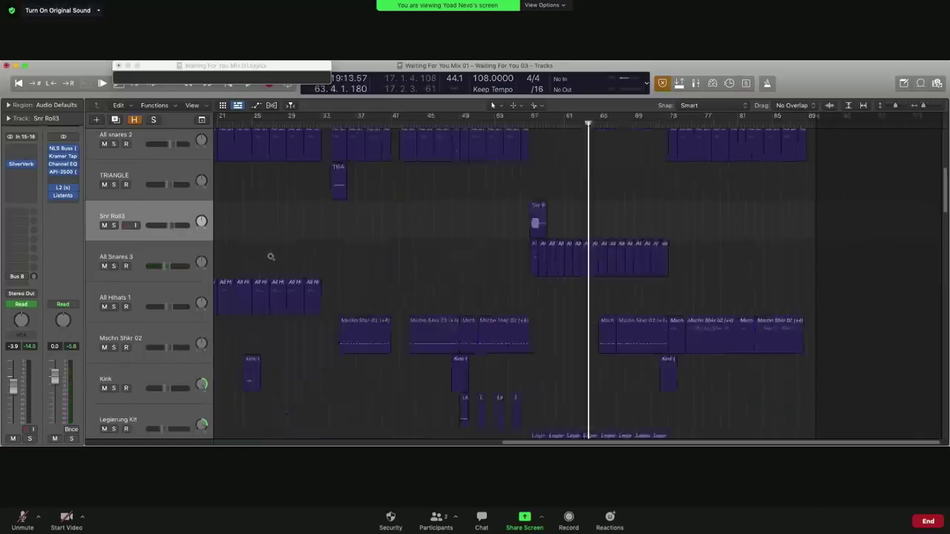
scroll(562, 302, "down", 15)
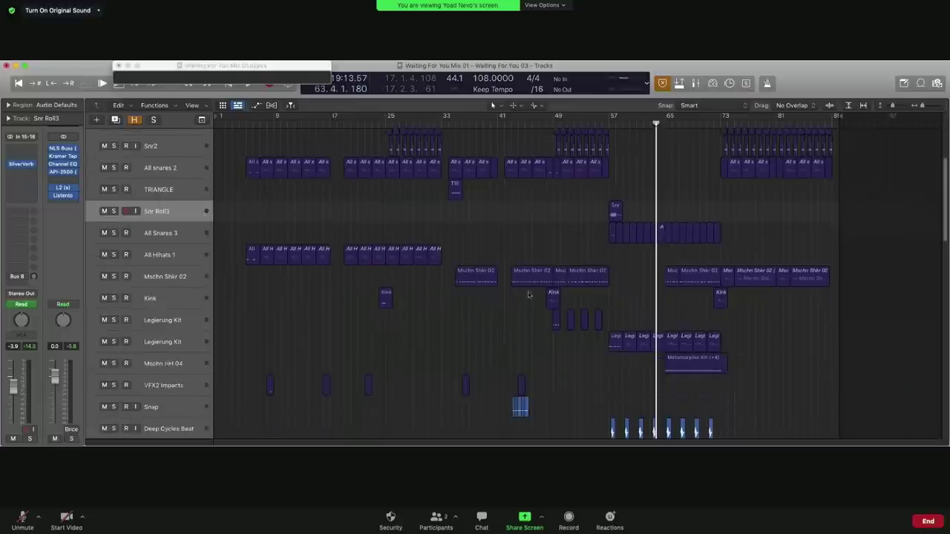
scroll(537, 291, "down", 5)
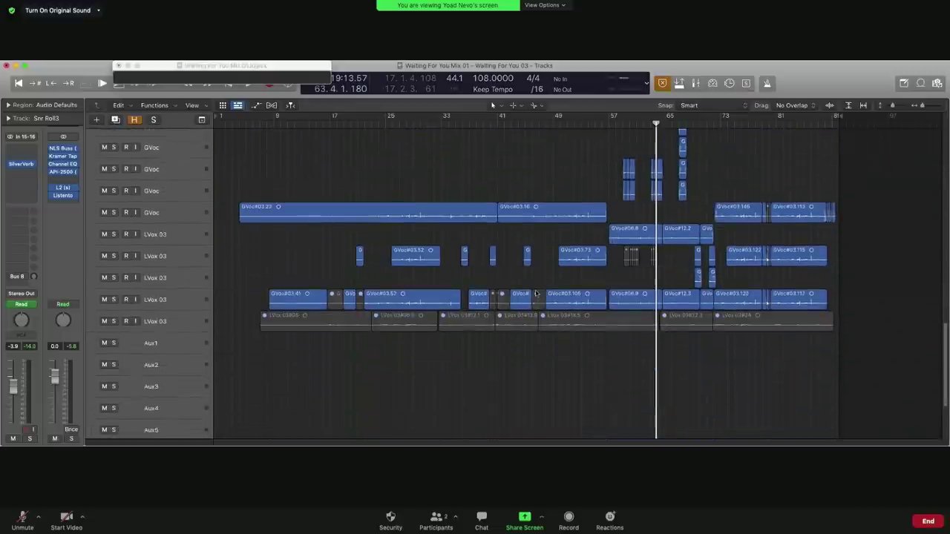
scroll(520, 301, "up", 10)
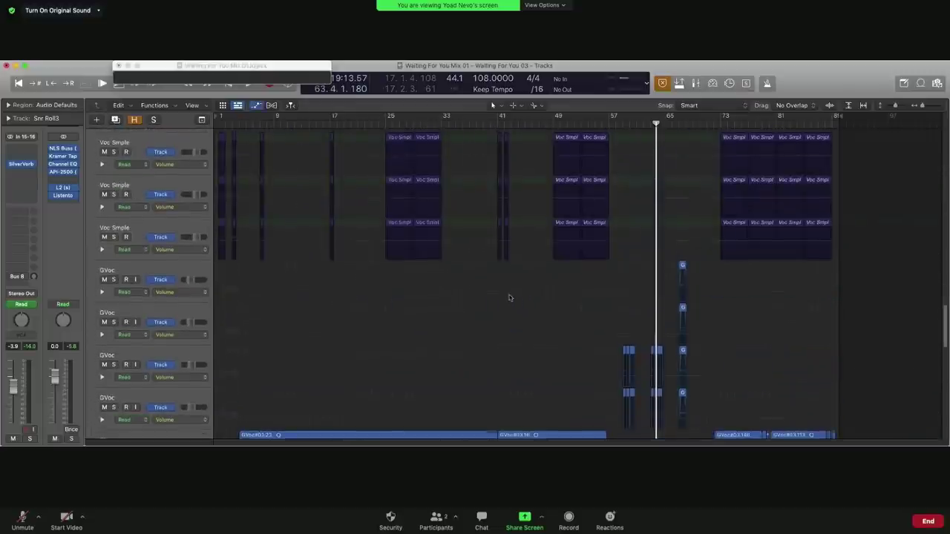
scroll(509, 296, "down", 2)
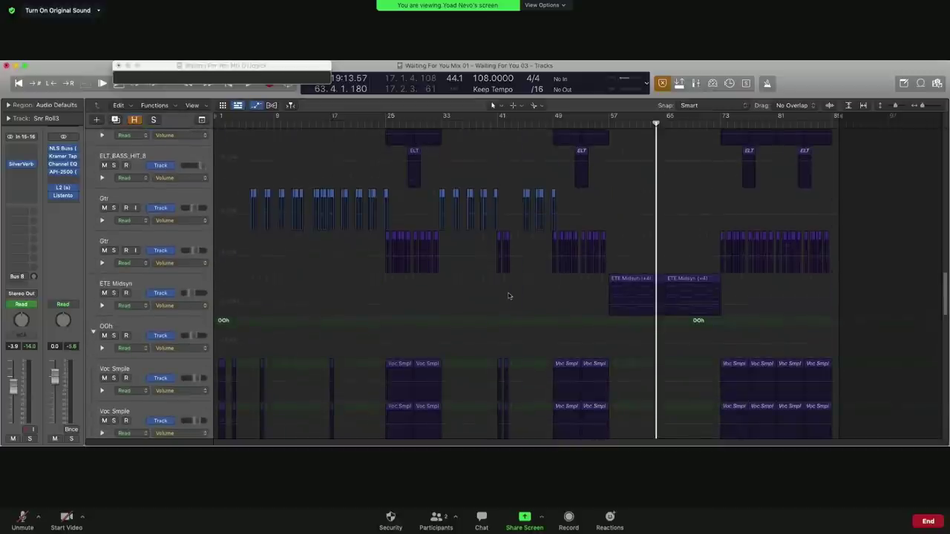
key("super+Up")
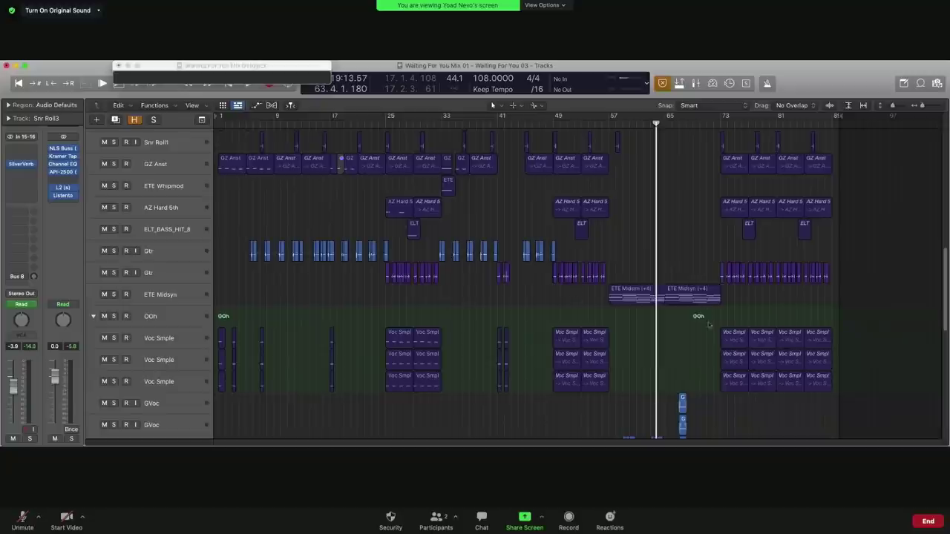
scroll(595, 343, "up", 8)
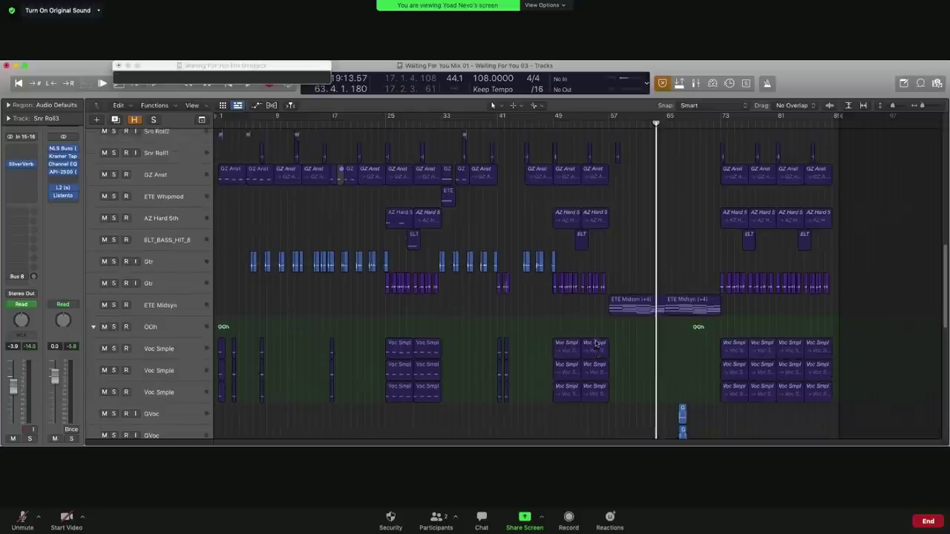
Step: Play the eight Snap regions near bars 43 to 45 soloed and in the full mix, and solo the VFX2 Impacts region at bar 44
left_click_drag(563, 268, 486, 339)
key("z")
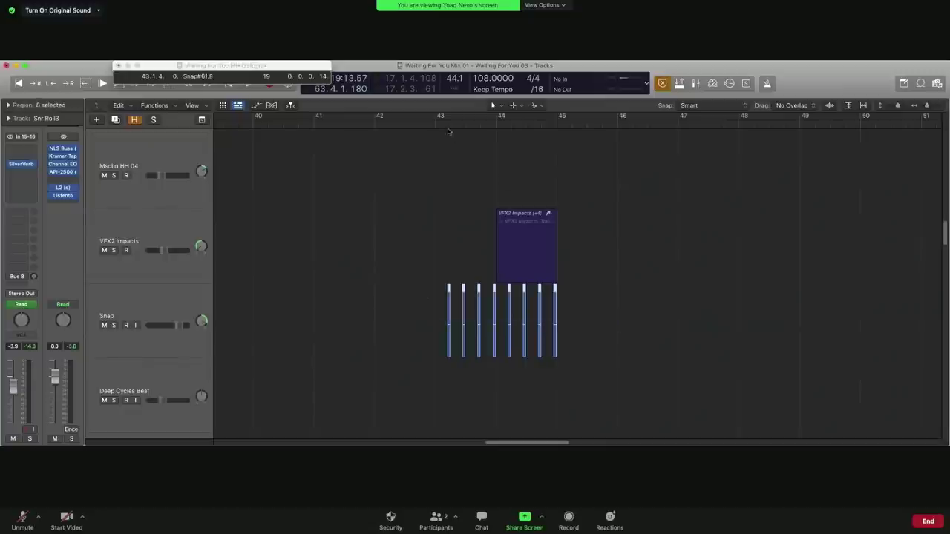
key("space")
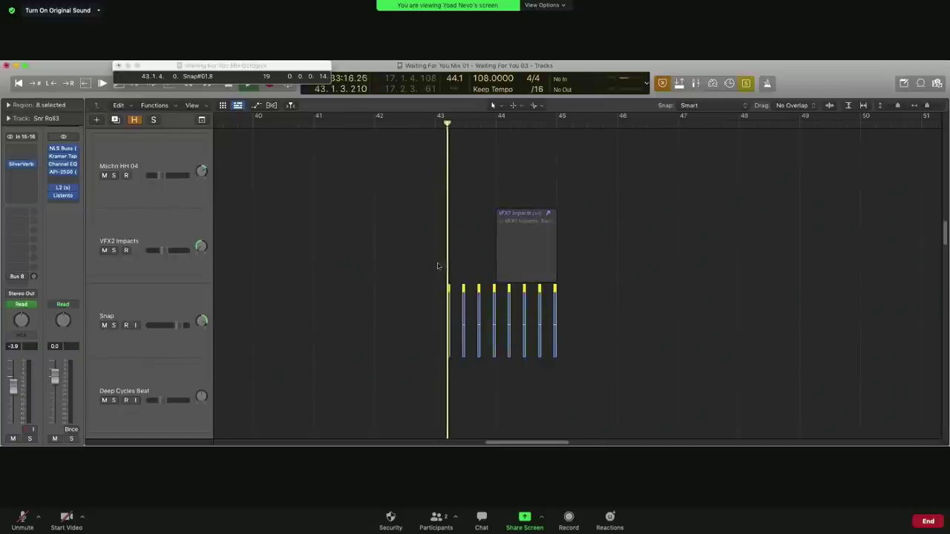
left_click(360, 125)
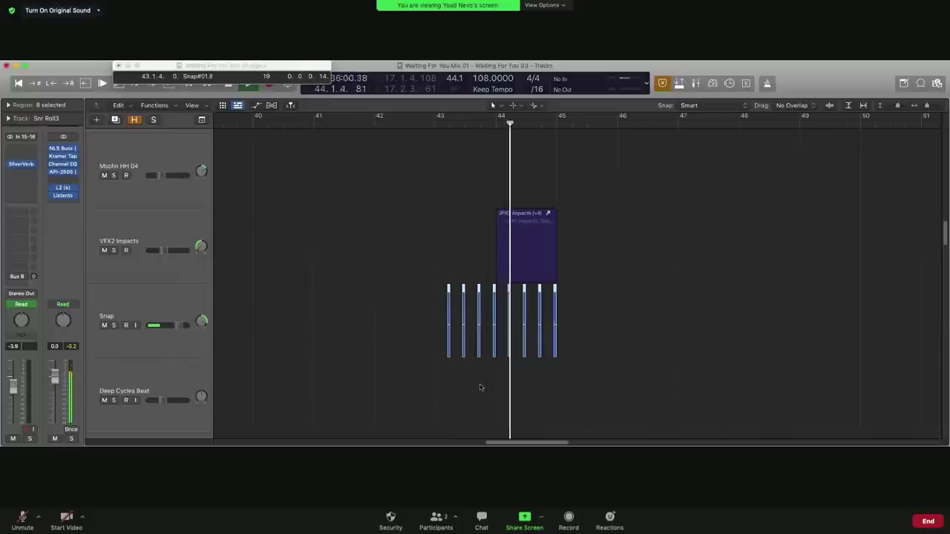
left_click(509, 245)
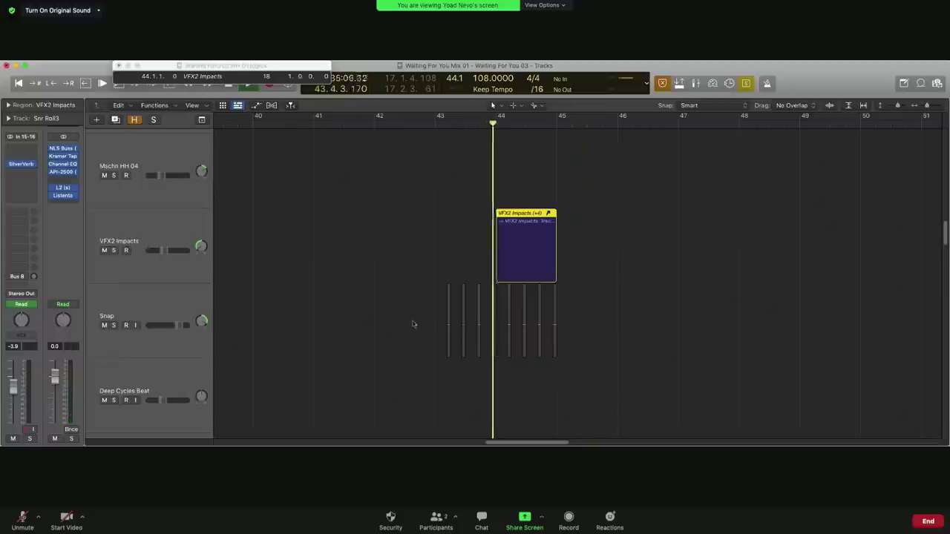
left_click(163, 225)
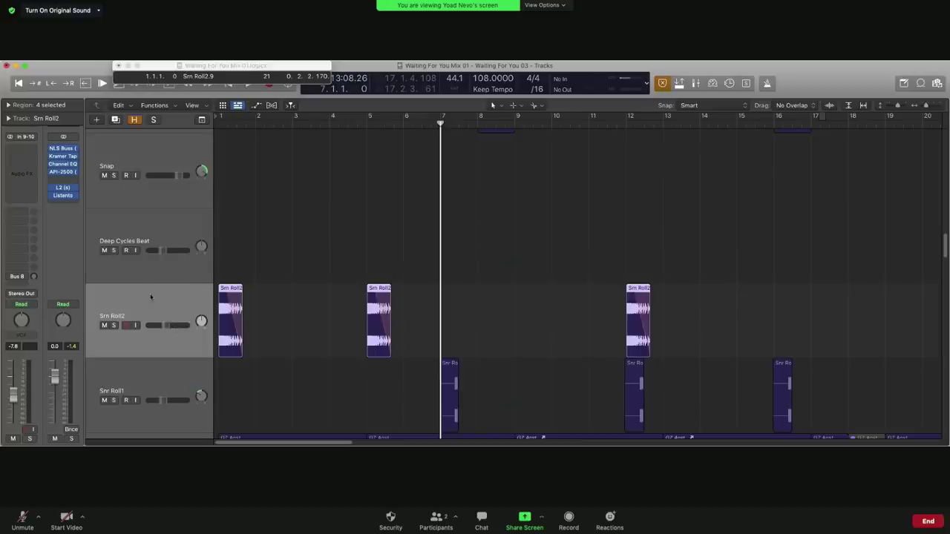
Step: Solo the Srn Roll2 track's regions and play only the first one from the start of the song
key("ctrl+s")
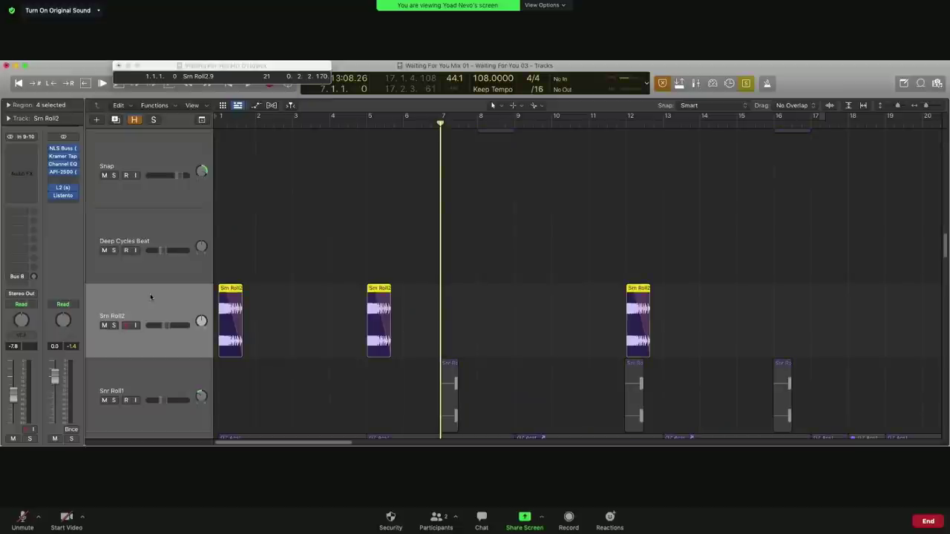
key("Return")
left_click_drag(320, 249, 220, 376)
left_click(295, 300)
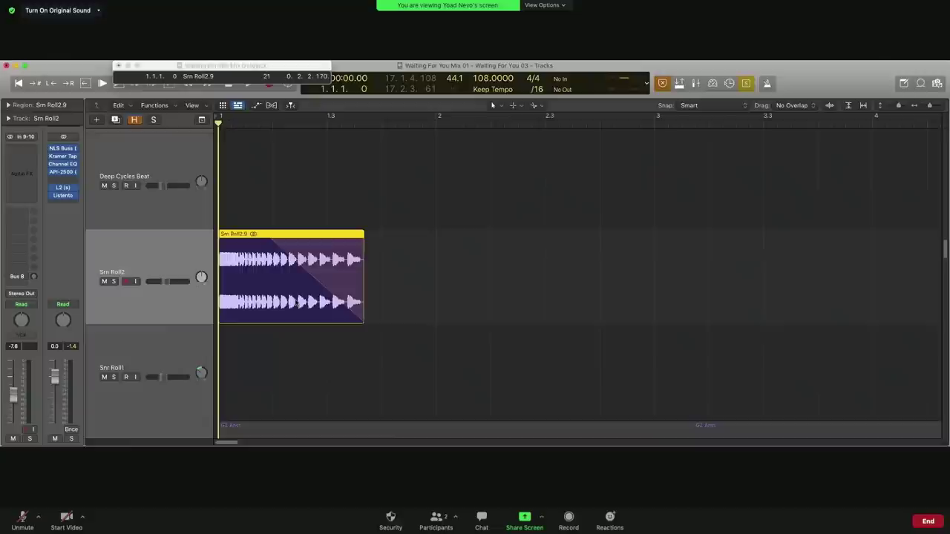
key("space")
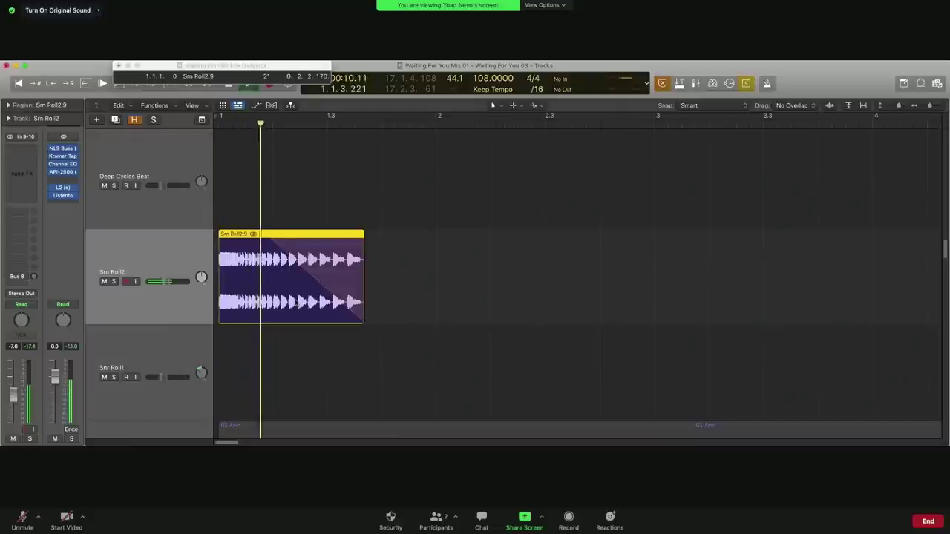
Step: Remove the slow-down fade-out from the first Srn Roll2 region, play the region for comparison and undo the removal
right_click(324, 250)
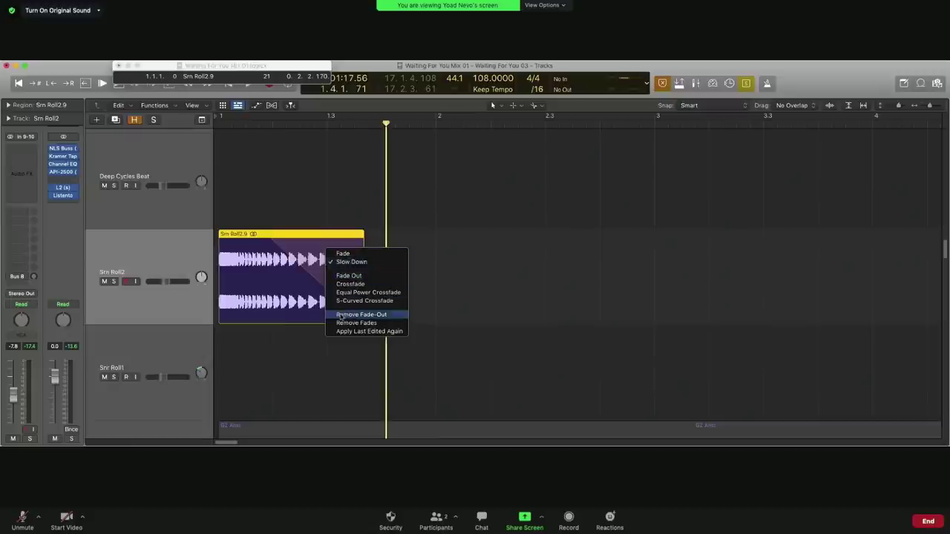
left_click(340, 315)
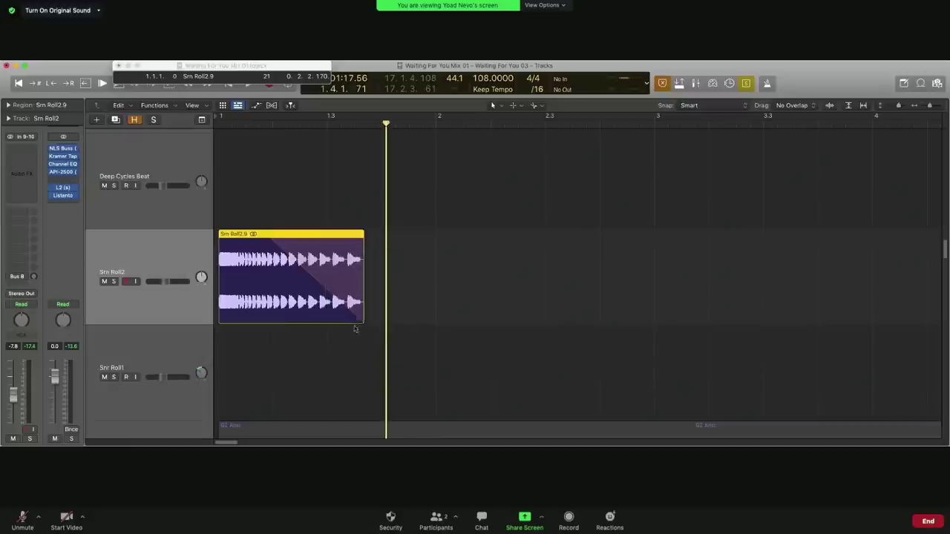
key("space")
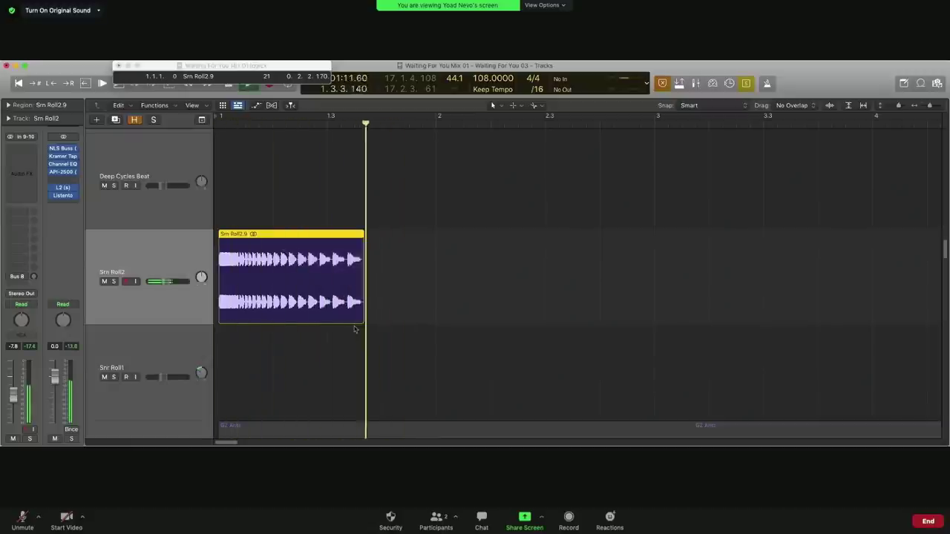
key("super+z")
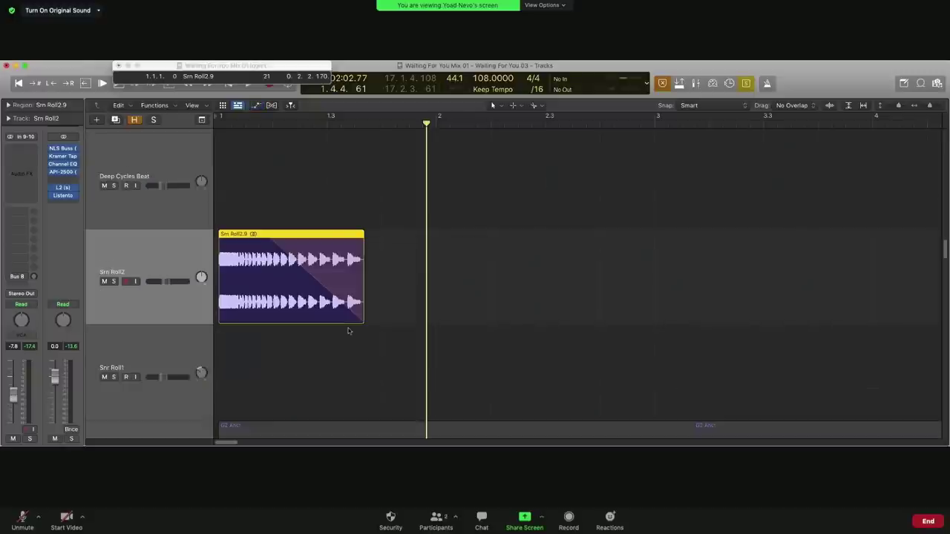
Step: Play the first AZ Hard 5th region from bar 25 in solo and in the full mix, and focus on that region
left_click(398, 273)
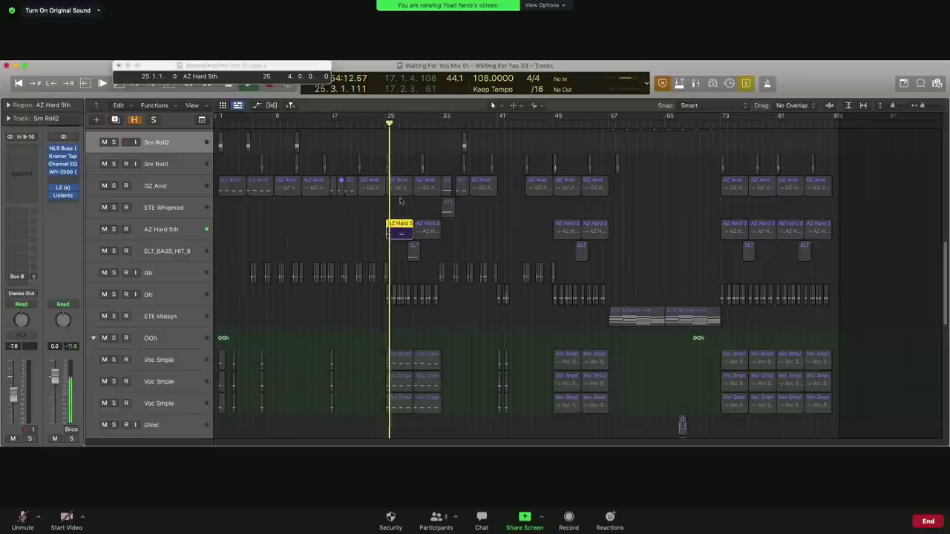
key("space")
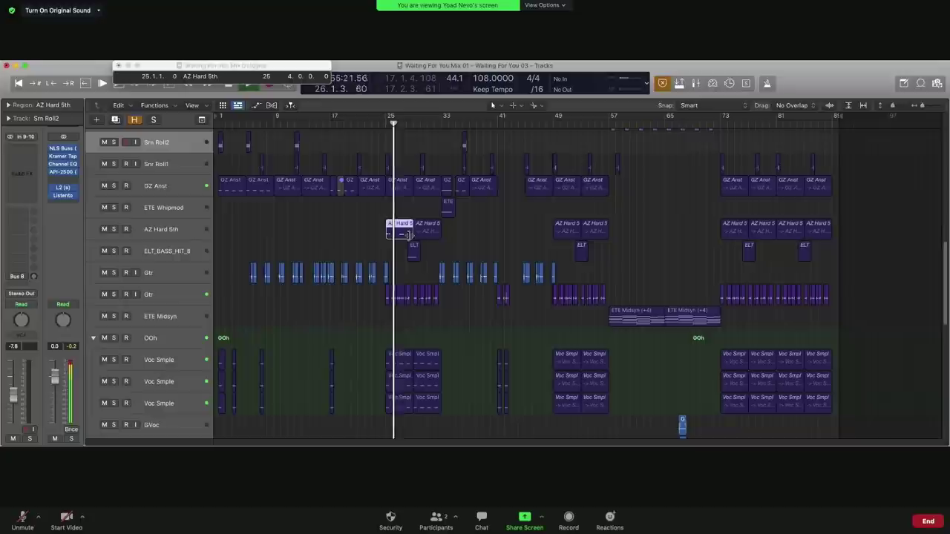
key("z")
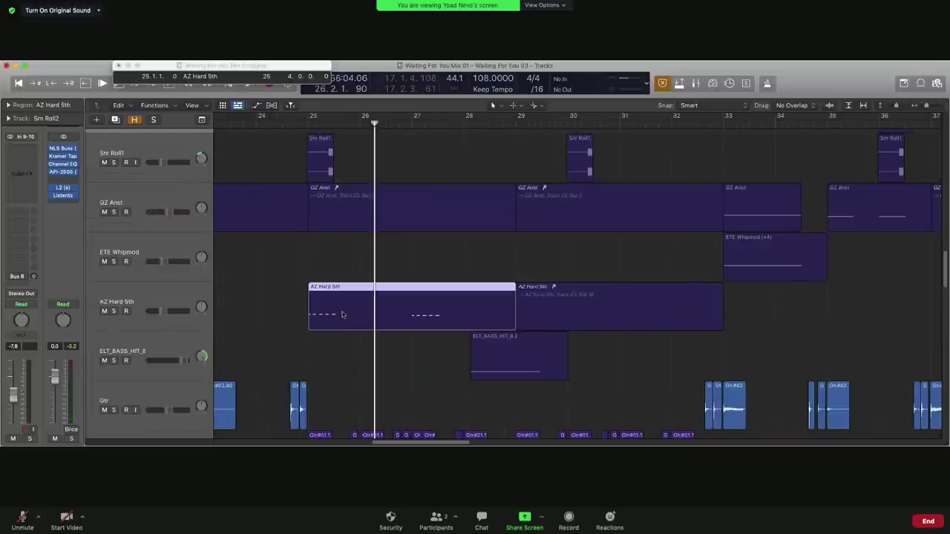
Step: Play the Snare regions between bars 25 and 33 in solo, followed by the Snr2 regions over the same bars
key("z")
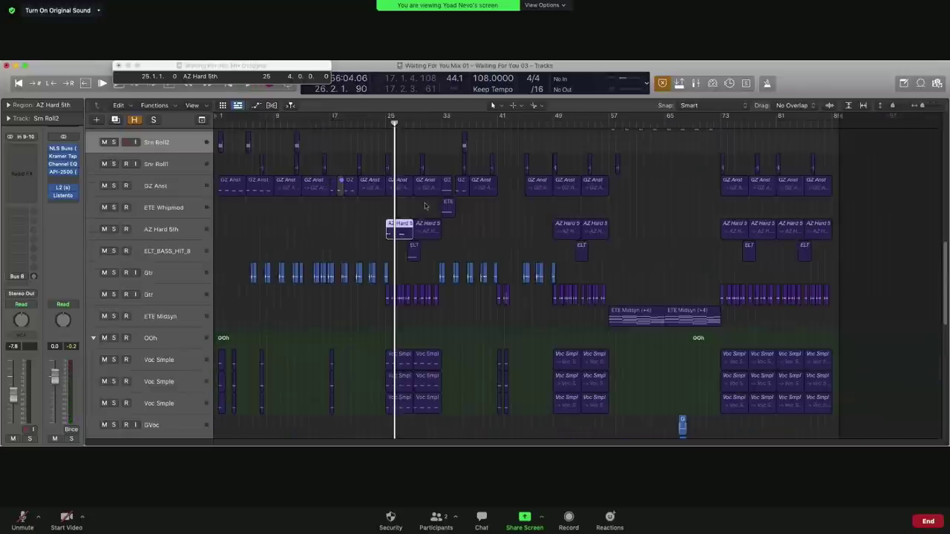
scroll(426, 215, "up", 10)
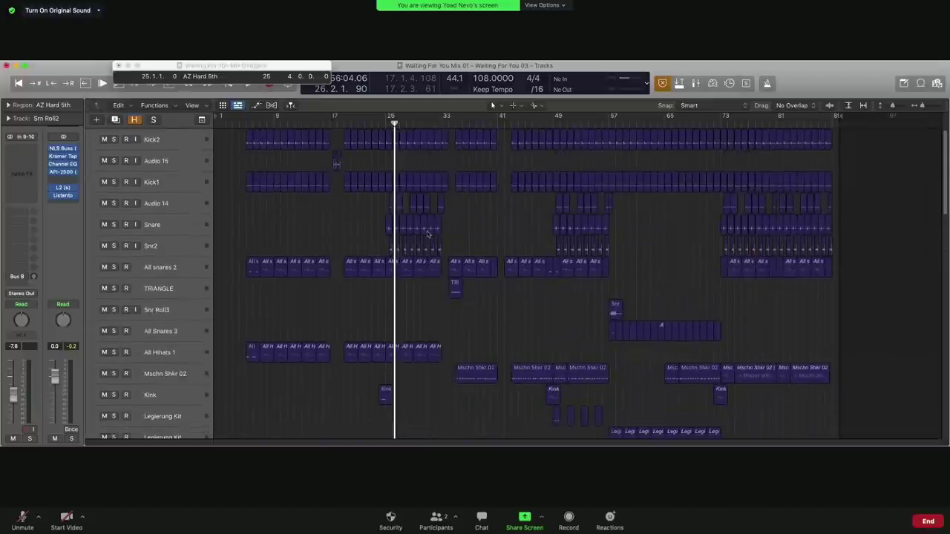
key("ctrl+s")
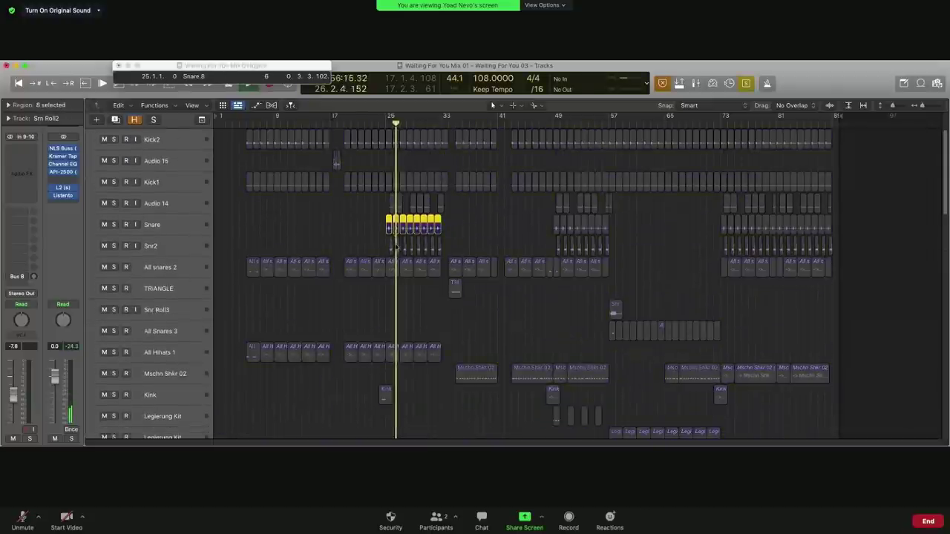
key("Down")
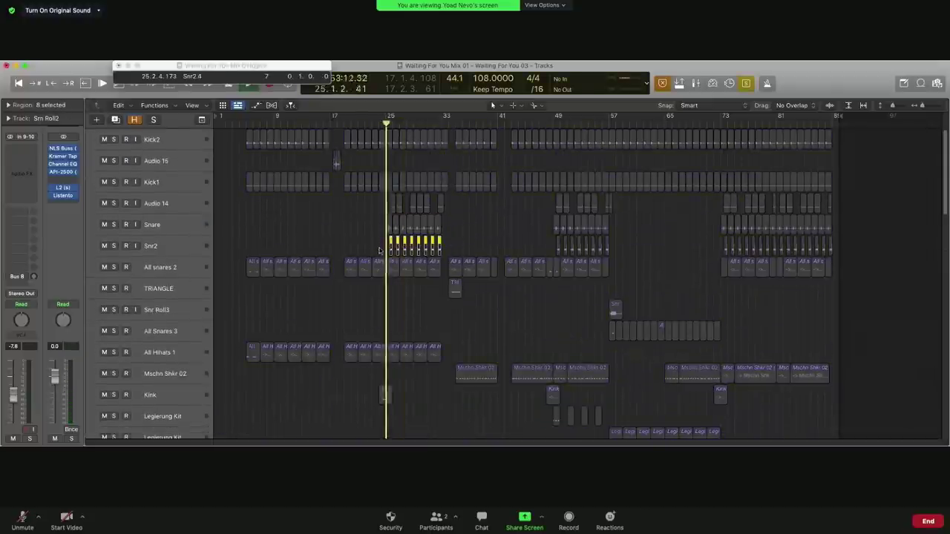
Step: Focus on the Snr2 regions, select the Snr2 track, and play the Snare and Snr2 regions between bars 25 and 33 together, adding the Audio 14 regions
left_click_drag(458, 203, 350, 275)
left_click(161, 257)
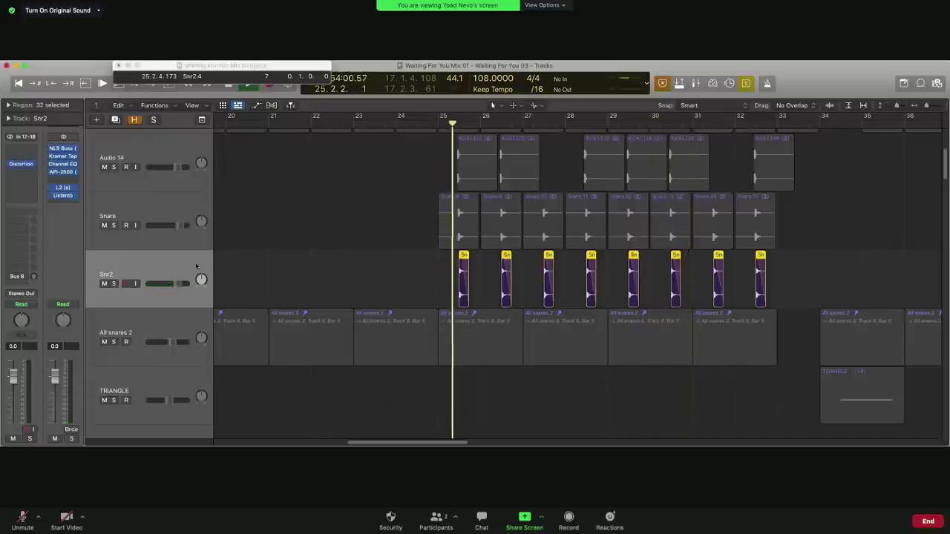
key("z")
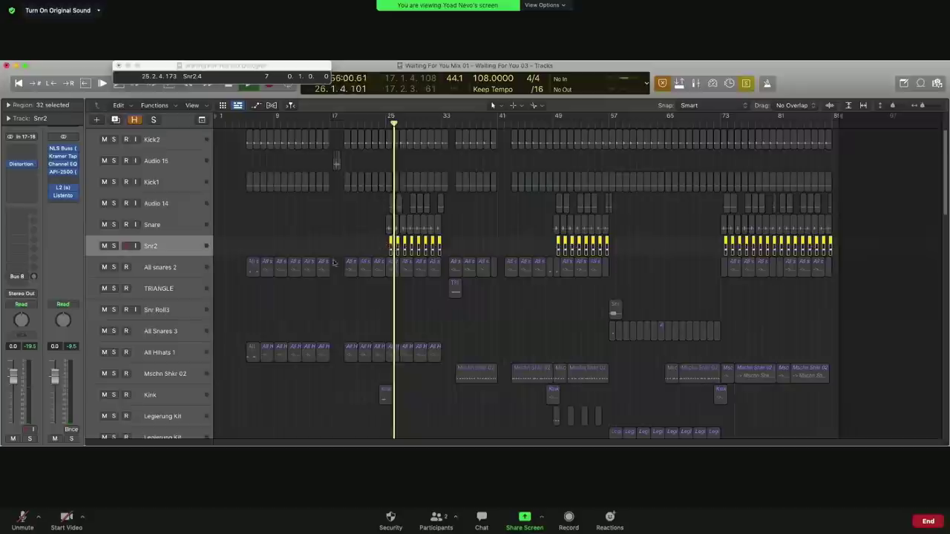
left_click_drag(399, 221, 376, 247)
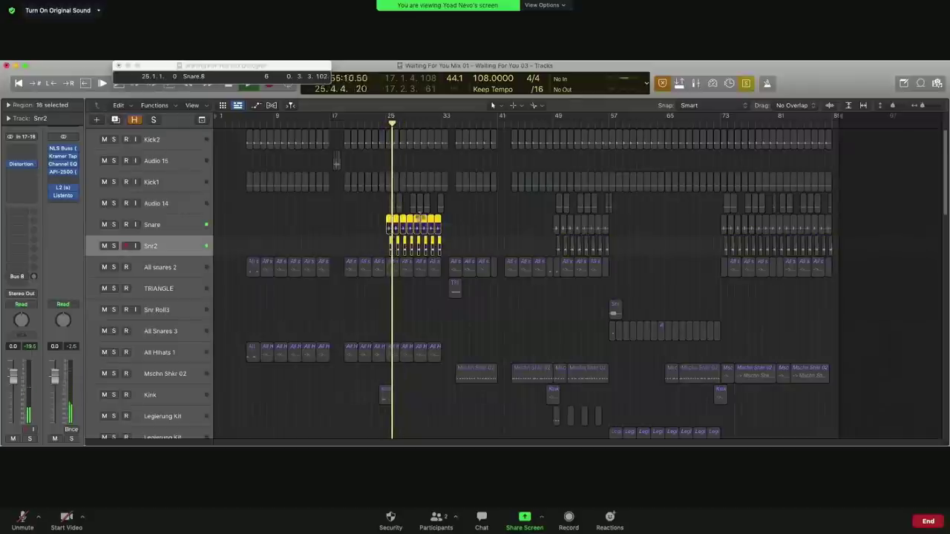
left_click_drag(468, 203, 354, 245)
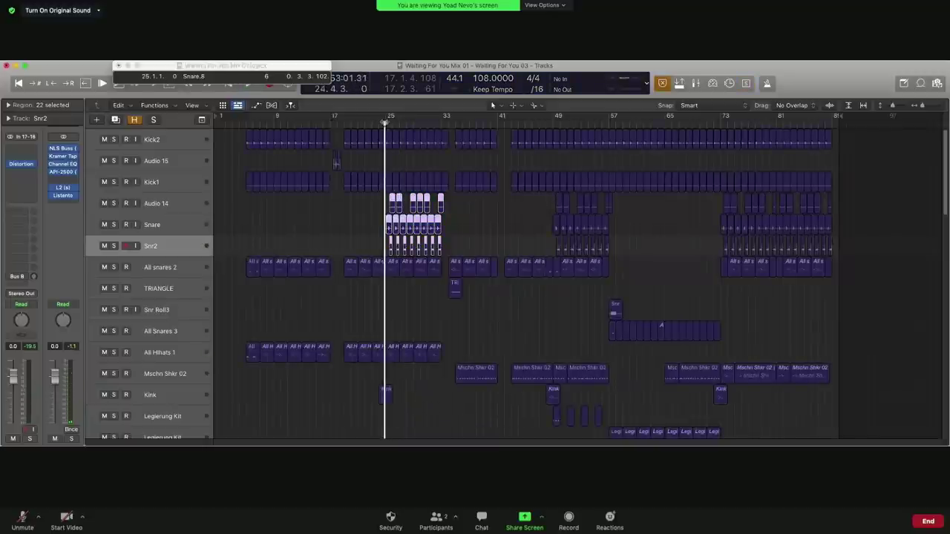
Step: Play the Kick2, Kick1 and Audio 14 regions between bars 22 and 33 in solo and in the full mix
left_click_drag(450, 208, 363, 127)
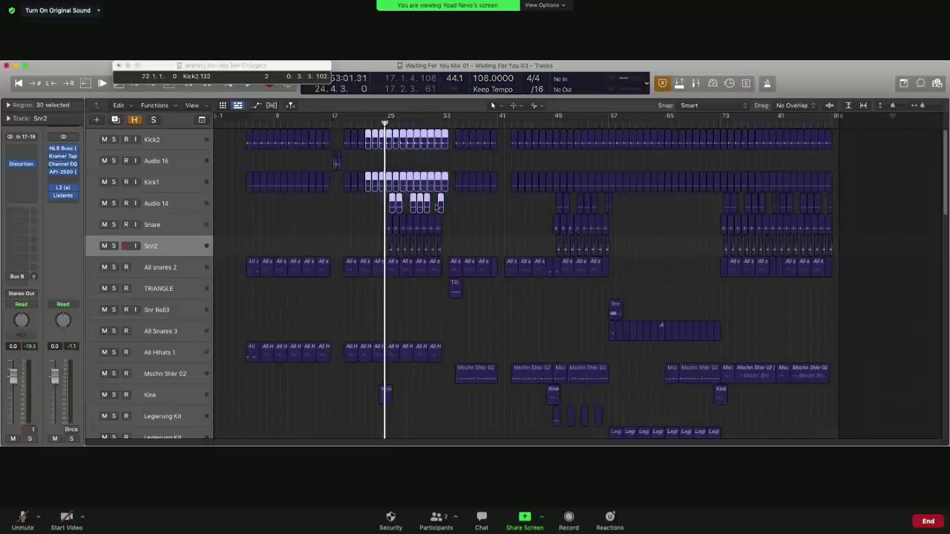
key("ctrl+s")
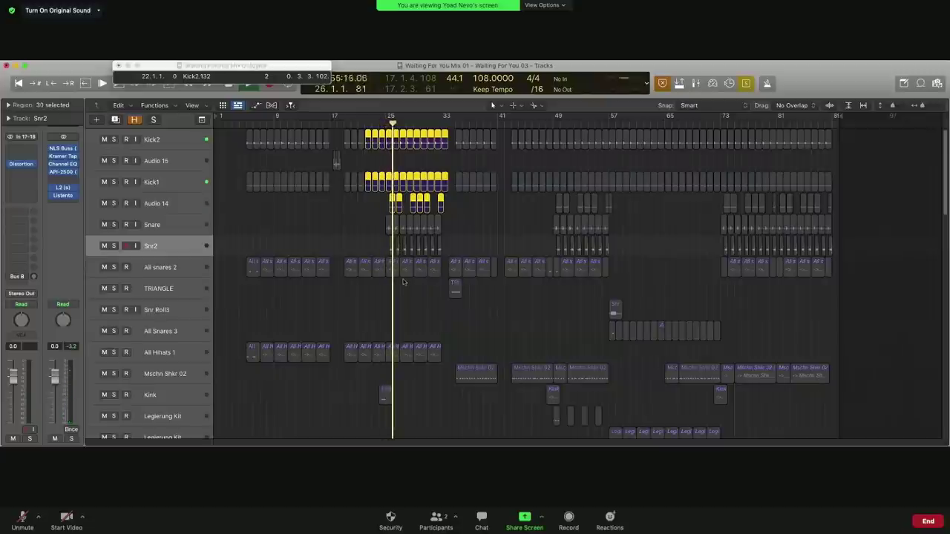
key("ctrl+s")
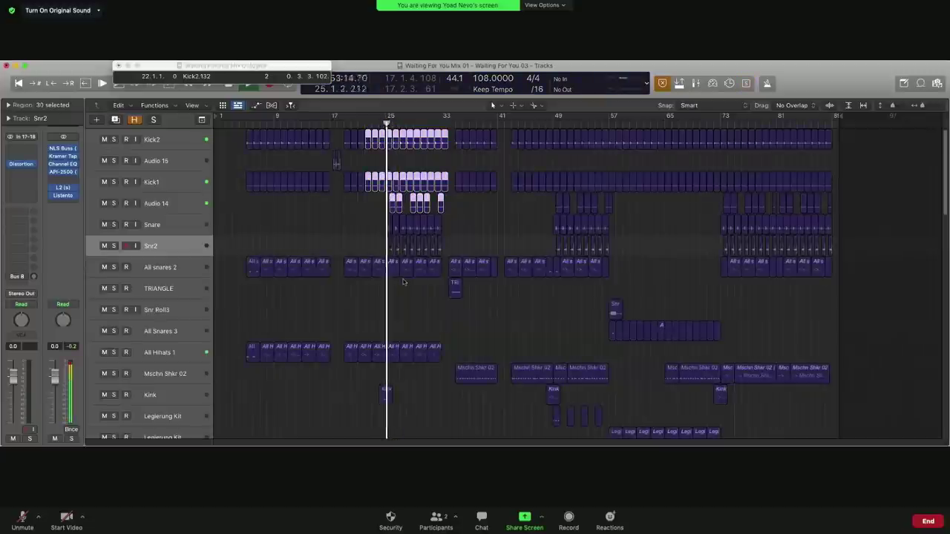
Step: Play both AZ Hard 5th regions from bar 25 in solo and in the full mix
scroll(423, 300, "down", 10)
scroll(423, 300, "down", 2)
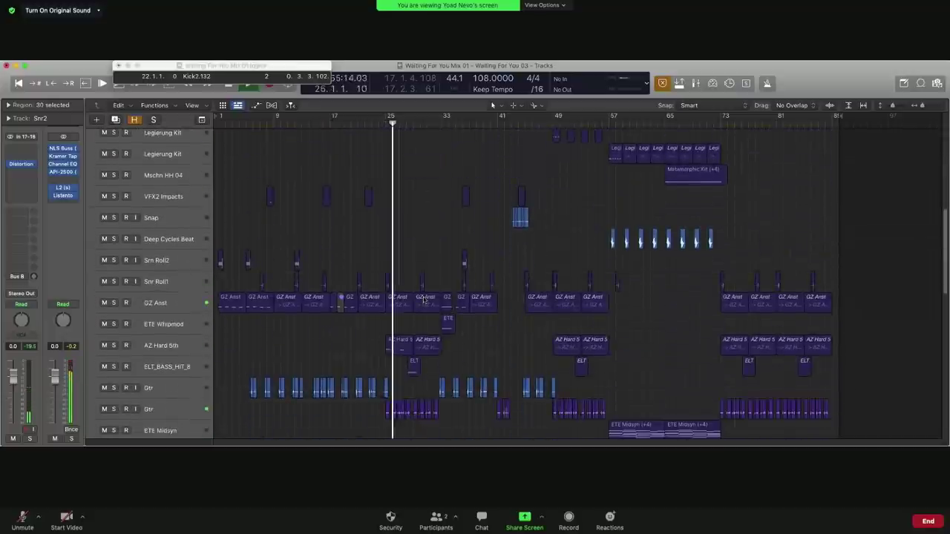
left_click_drag(499, 266, 343, 380)
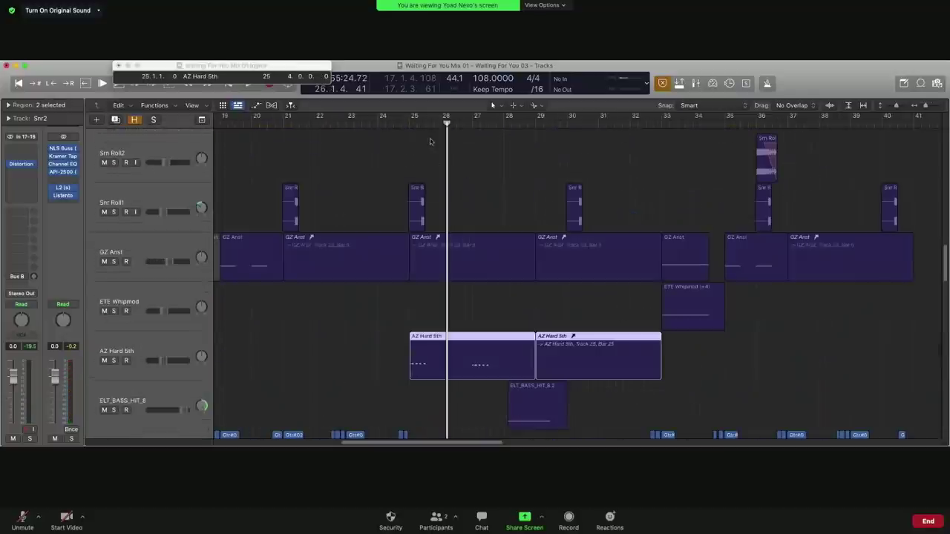
key("ctrl+s")
left_click(408, 132)
key("space")
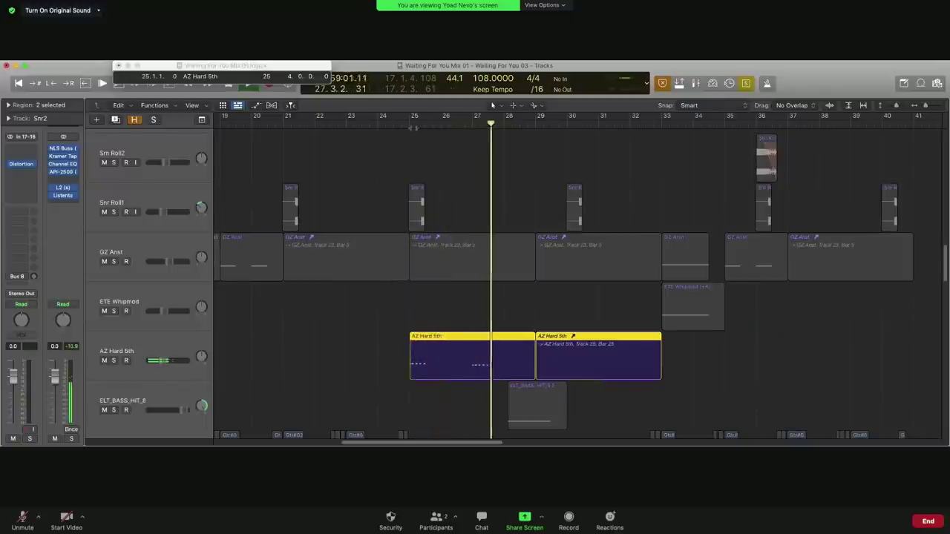
key("ctrl+s")
key("space")
key("space")
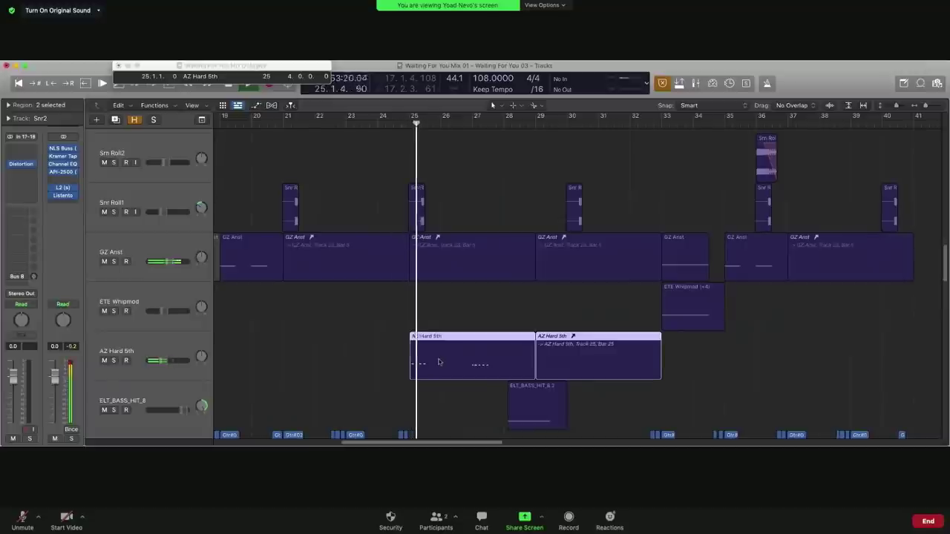
Step: Return to the full arrangement and examine the Output channel's NLS Buss, Channel EQ and Kramer Tape plug-ins
key("z")
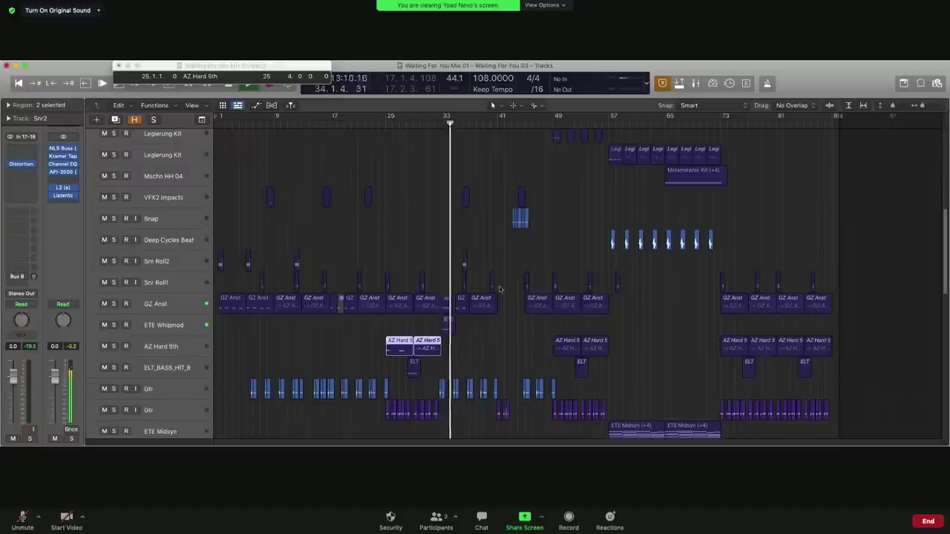
scroll(498, 294, "up", 5)
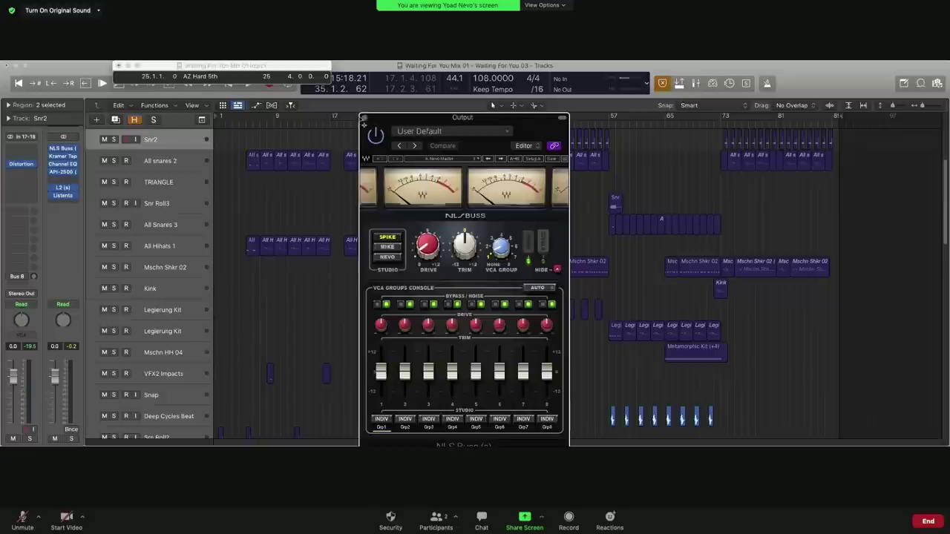
left_click(364, 119)
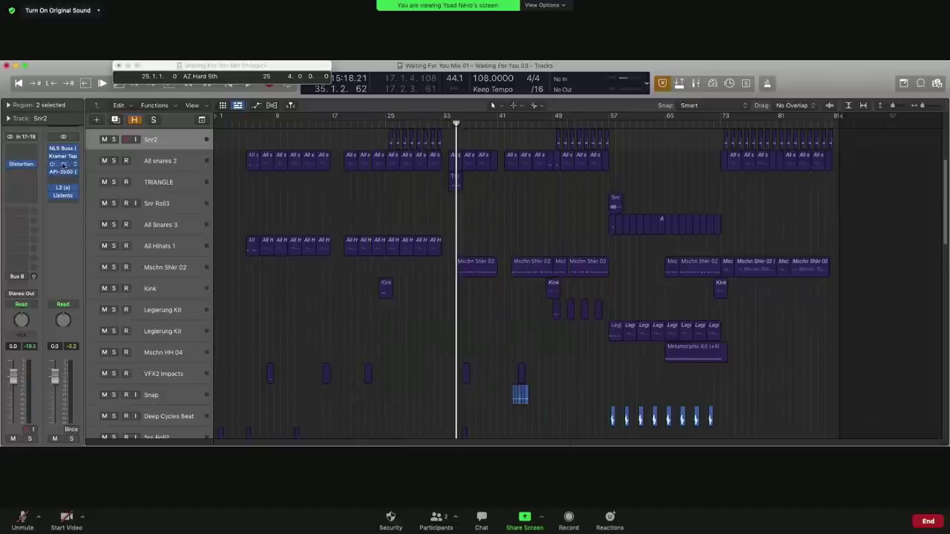
left_click(64, 165)
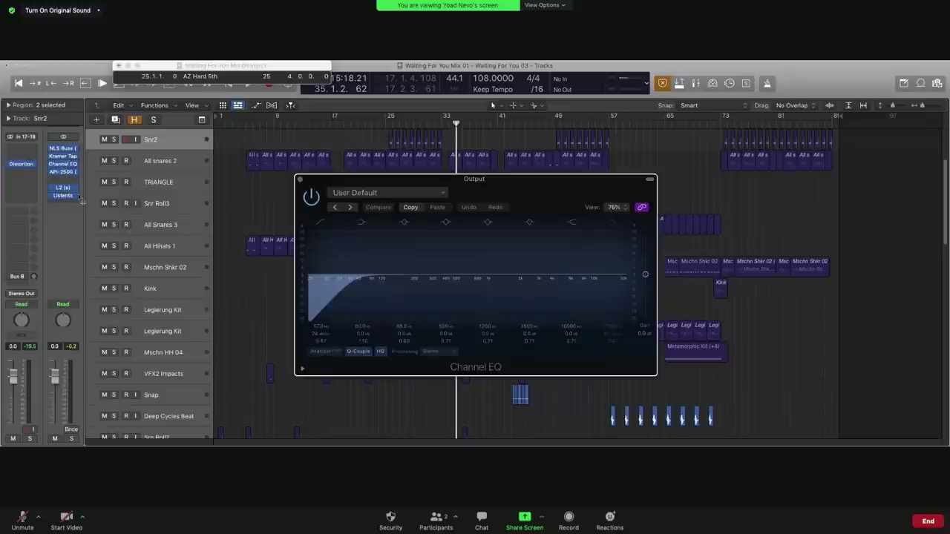
left_click(299, 274)
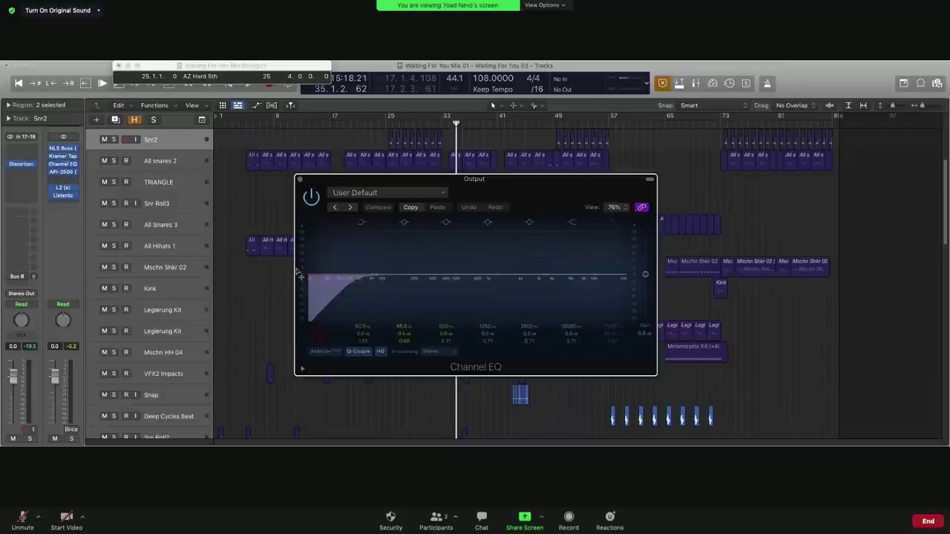
left_click(64, 156)
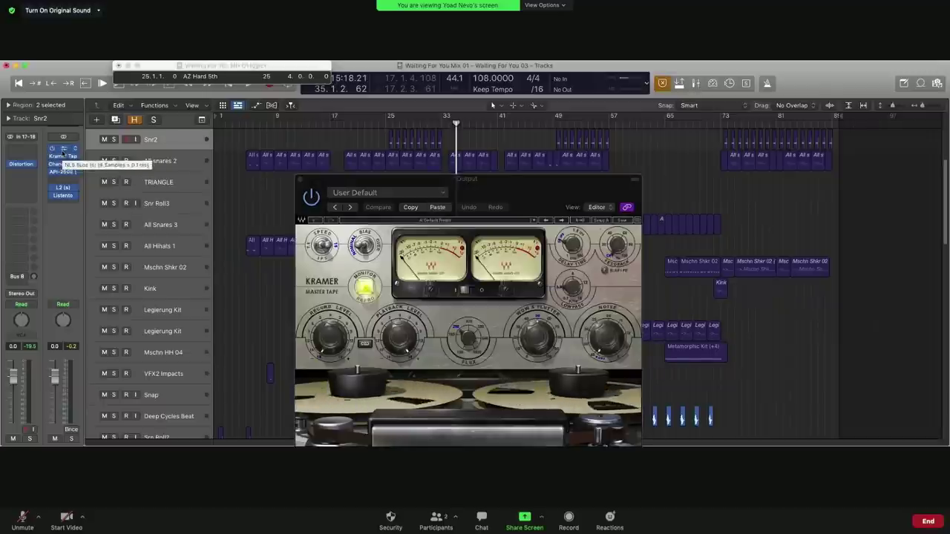
left_click(63, 150)
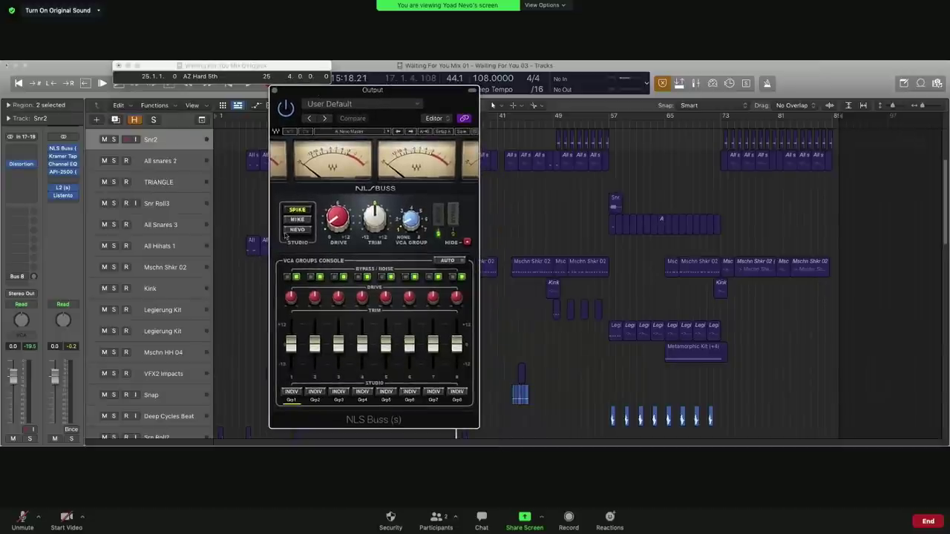
Step: Open the Output channel's API-2500 compressor, move its window clear of bar 25, and play the full mix from there
left_click(63, 172)
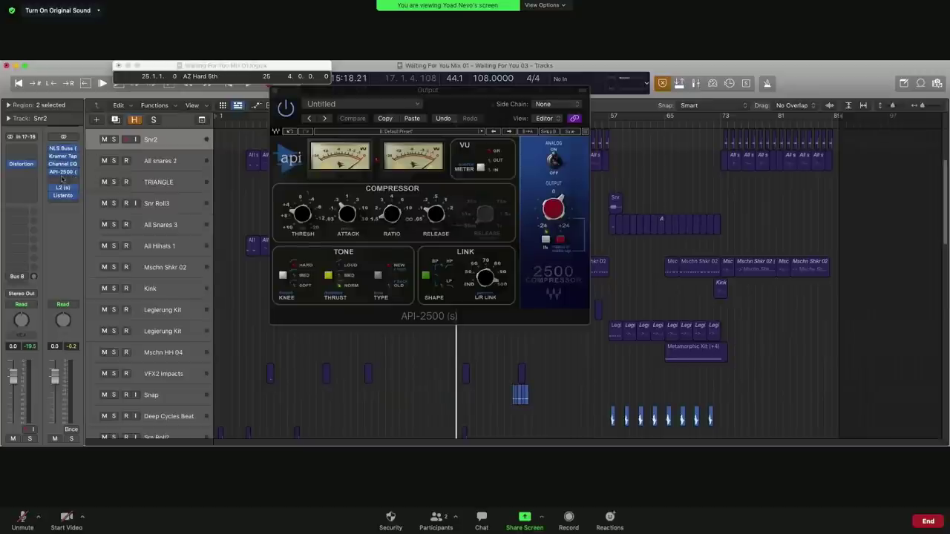
left_click(63, 173)
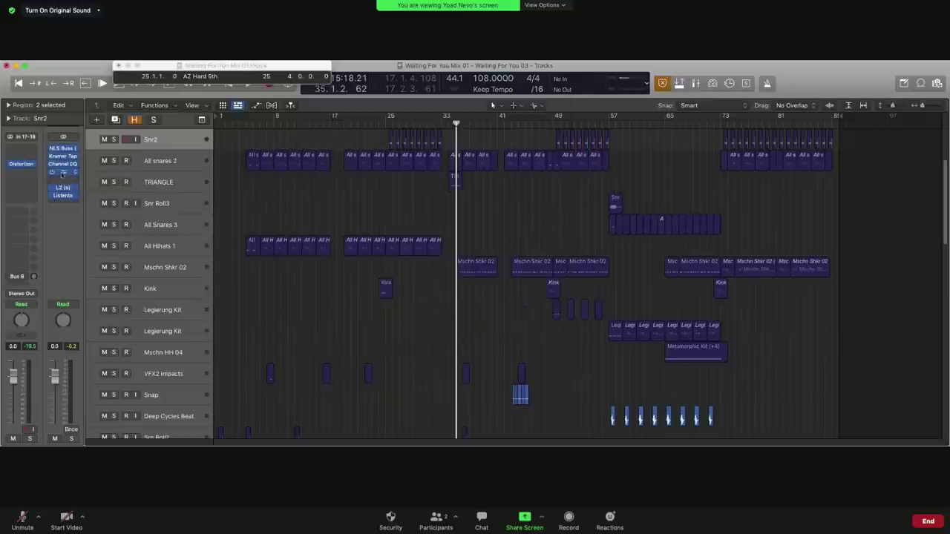
left_click(63, 173)
left_click_drag(320, 93, 546, 128)
left_click(387, 125)
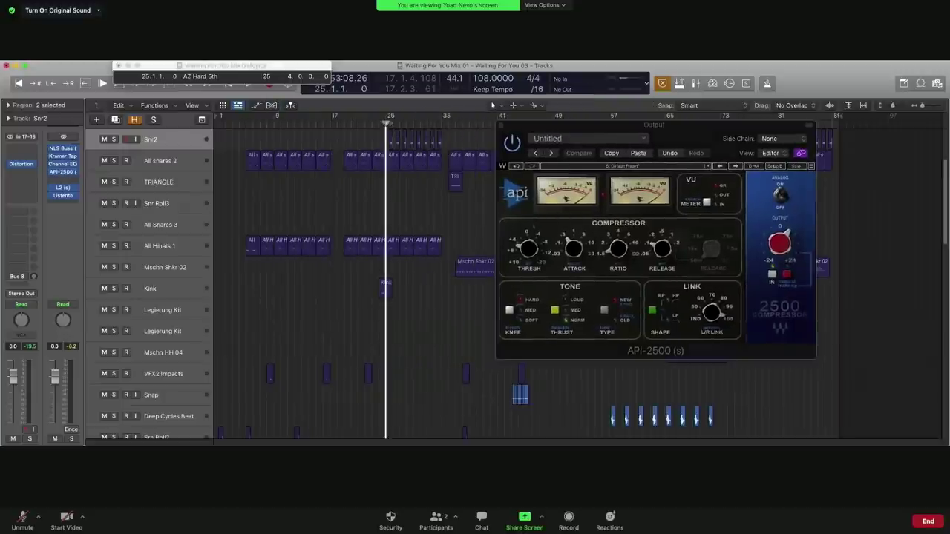
key("space")
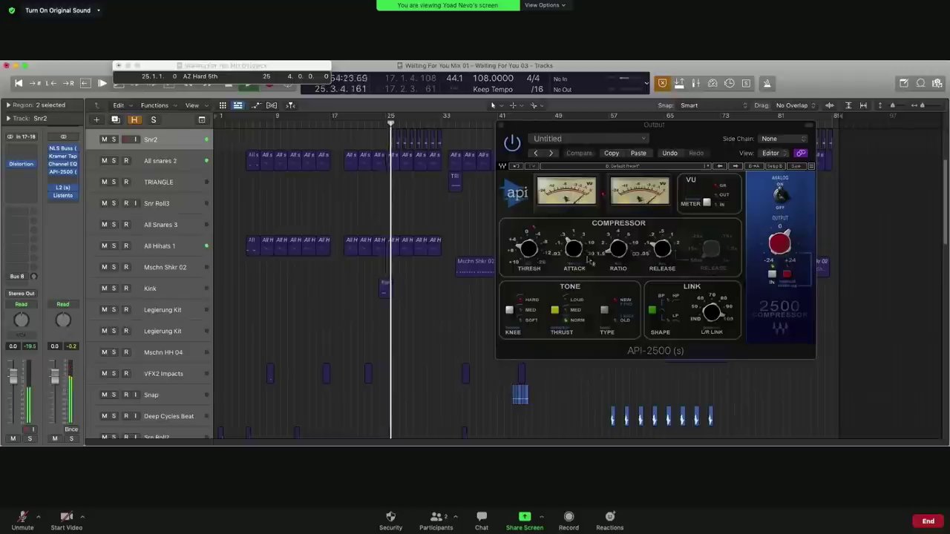
mouse_move(585, 244)
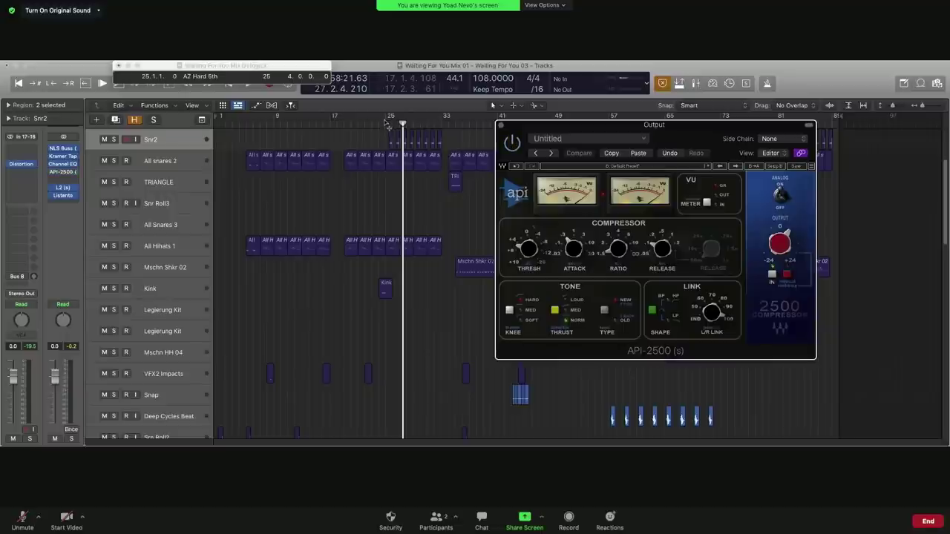
Step: Replay the full mix from bar 25 with the API-2500 window open to examine the compressor's effect
double_click(386, 124)
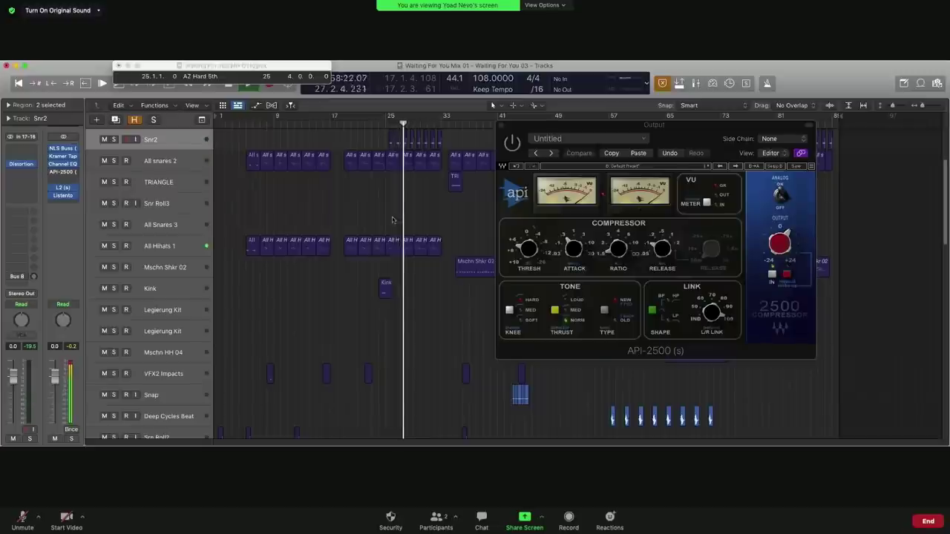
key("space")
left_click(512, 163)
left_click(385, 123)
key("space")
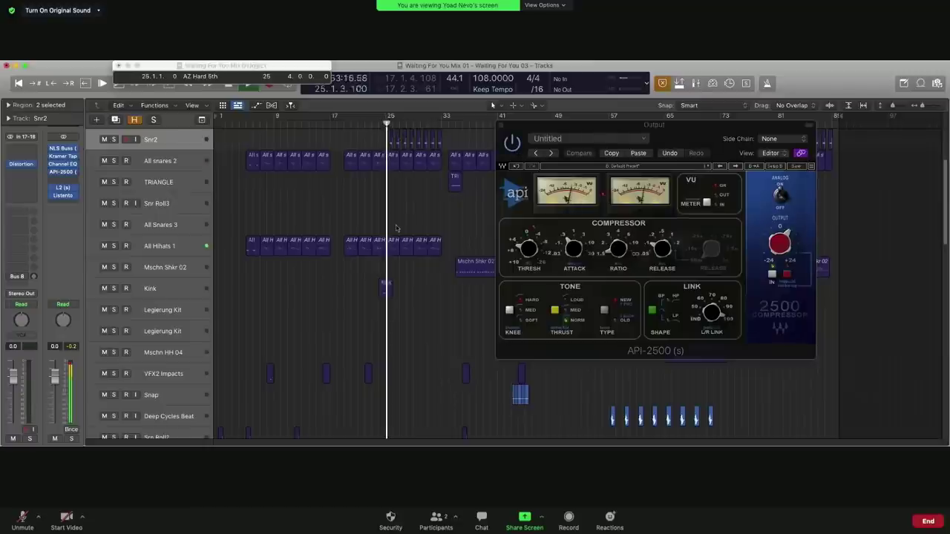